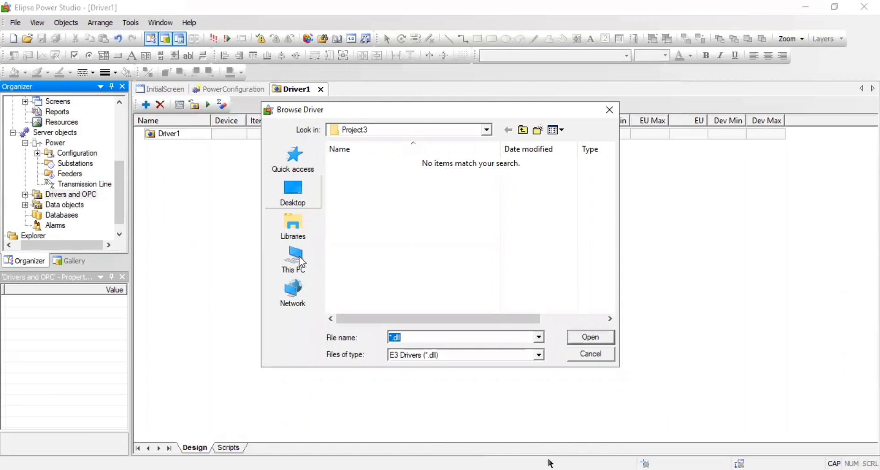
Browse the DATA (D:) drive for the driver file and open the personal folder that holds it
left_click(297, 233)
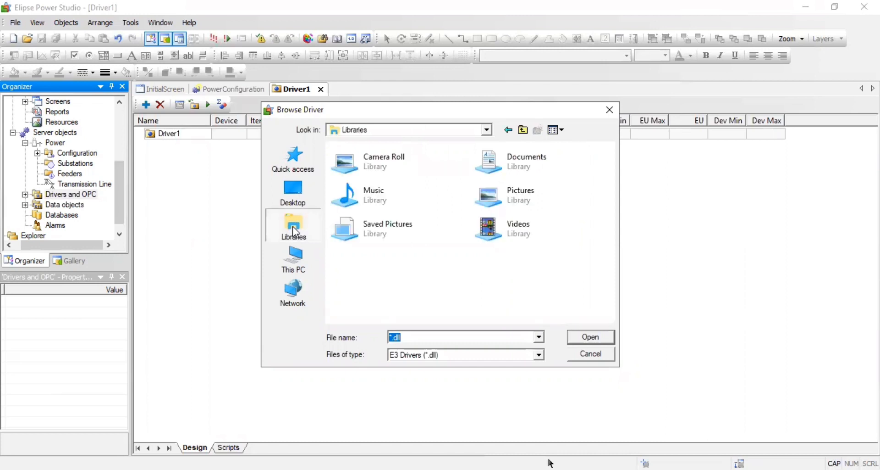
left_click(292, 260)
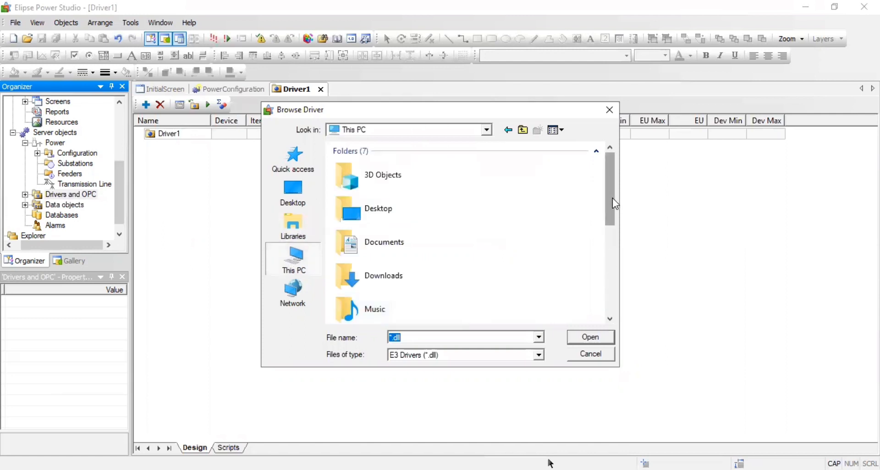
scroll(610, 275, "down", 1)
scroll(503, 262, "down", 3)
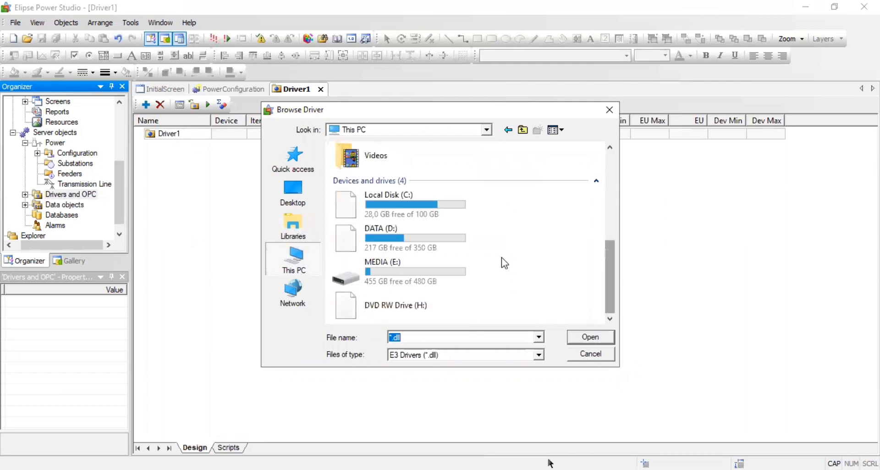
double_click(399, 244)
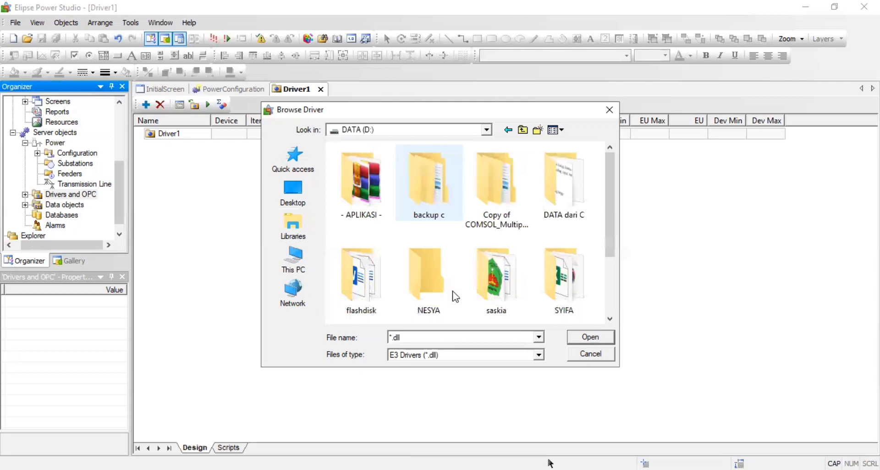
double_click(446, 298)
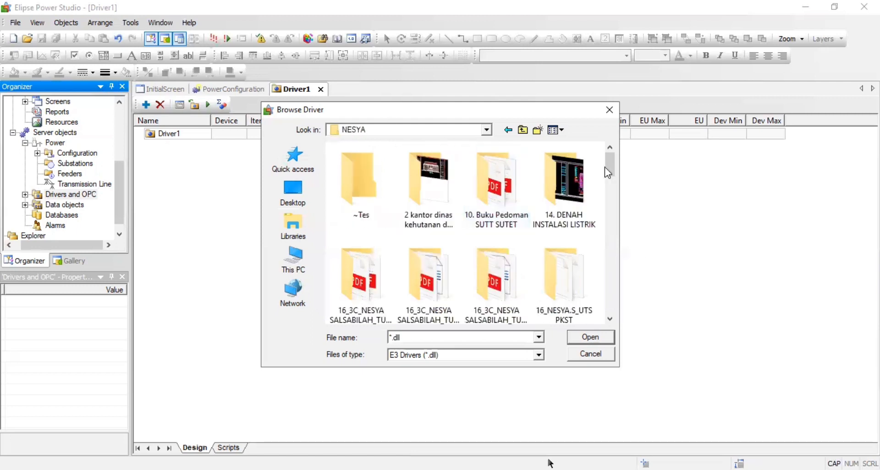
Load the IEC103.dll driver file from the nested Driver IEC103 folder into Driver1
scroll(606, 168, "down", 1)
scroll(605, 190, "down", 1)
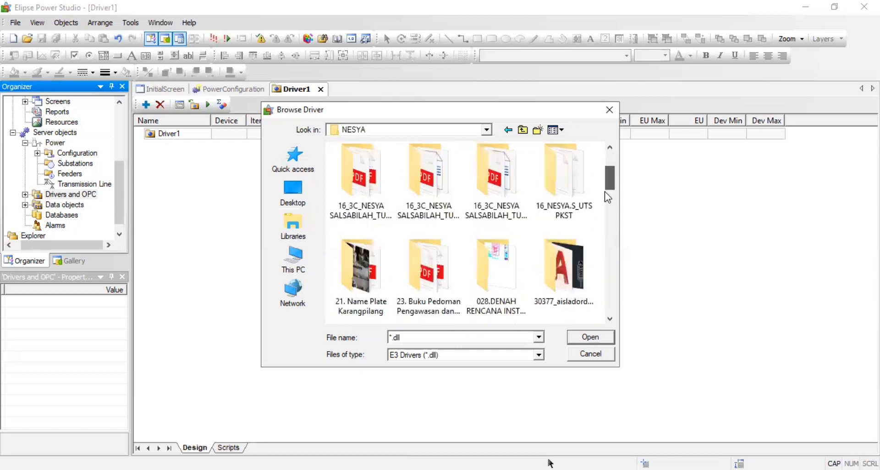
scroll(604, 199, "down", 1)
scroll(604, 210, "down", 1)
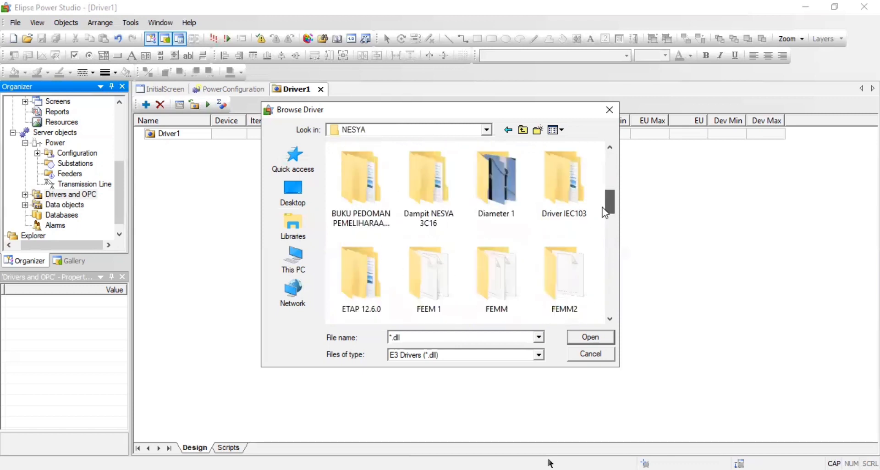
left_click(544, 184)
double_click(545, 184)
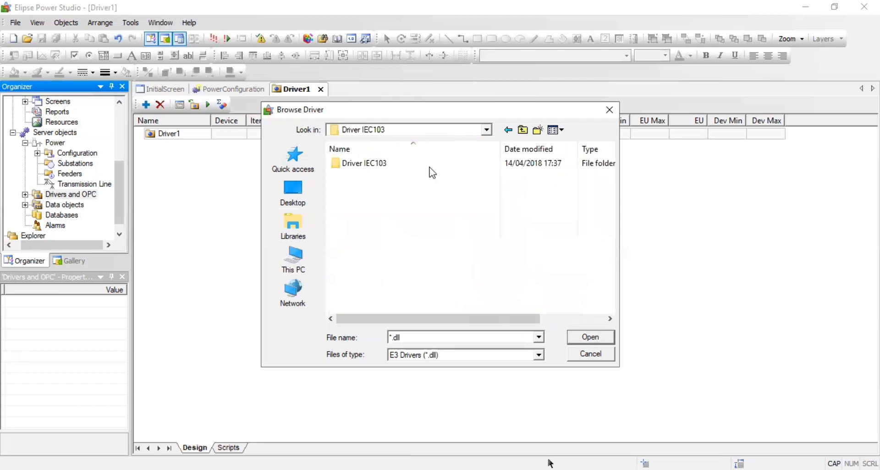
double_click(393, 174)
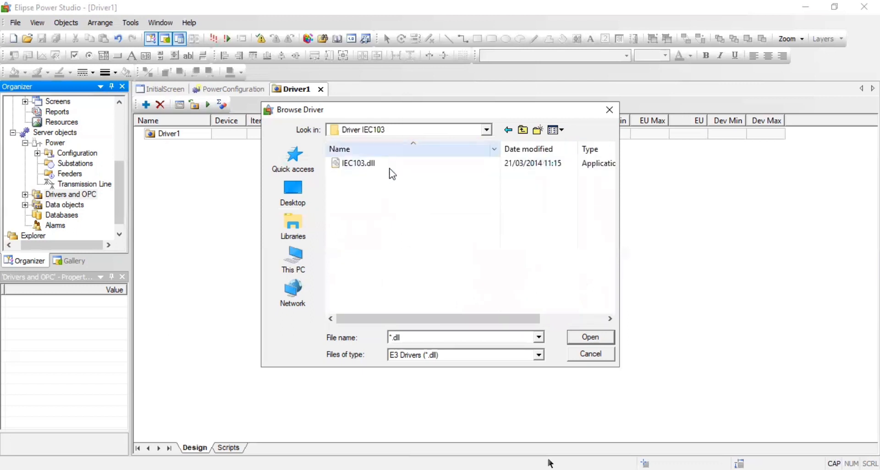
left_click(390, 168)
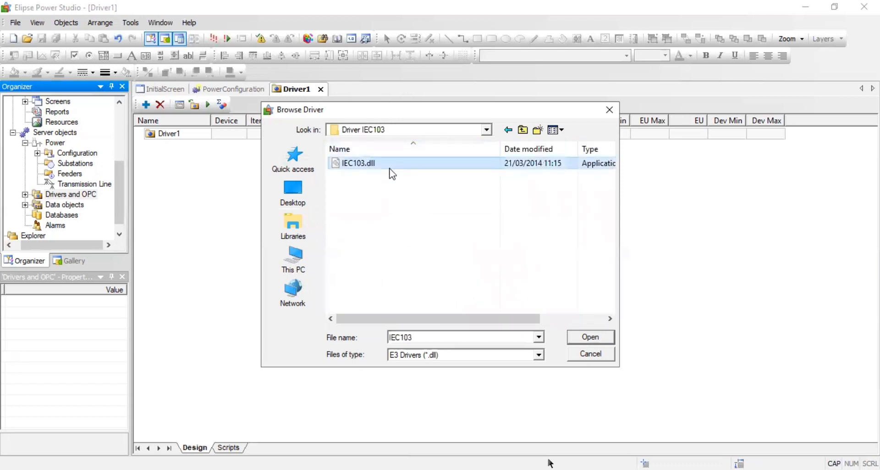
left_click(598, 343)
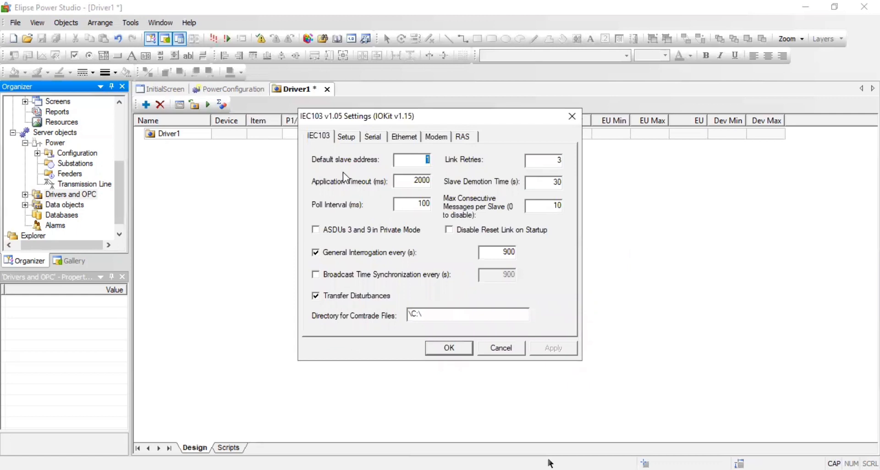
Set the physical layer in the IEC103 driver's setup options to Serial
left_click(346, 137)
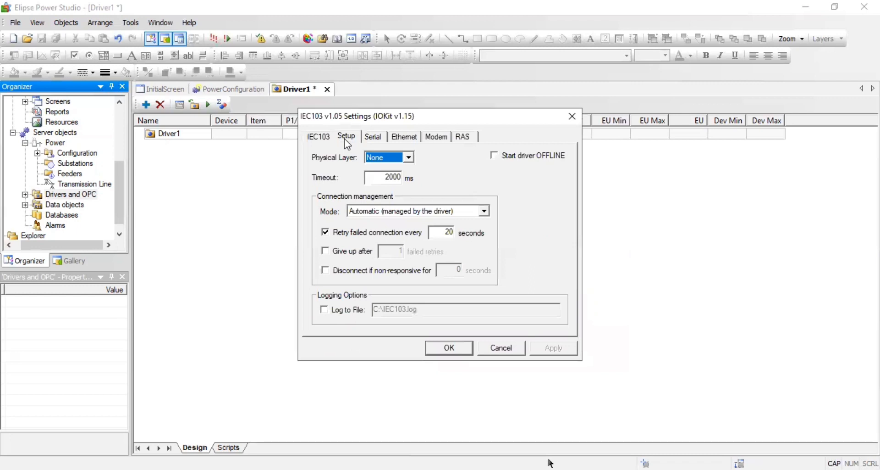
left_click(411, 158)
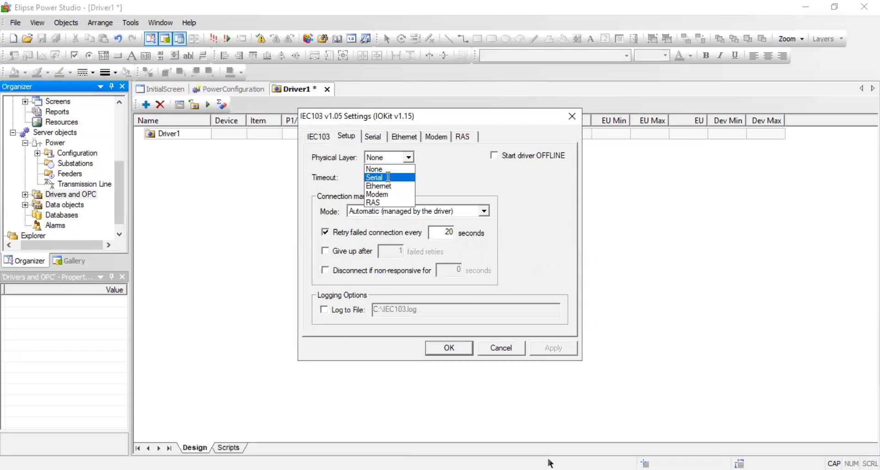
left_click(389, 177)
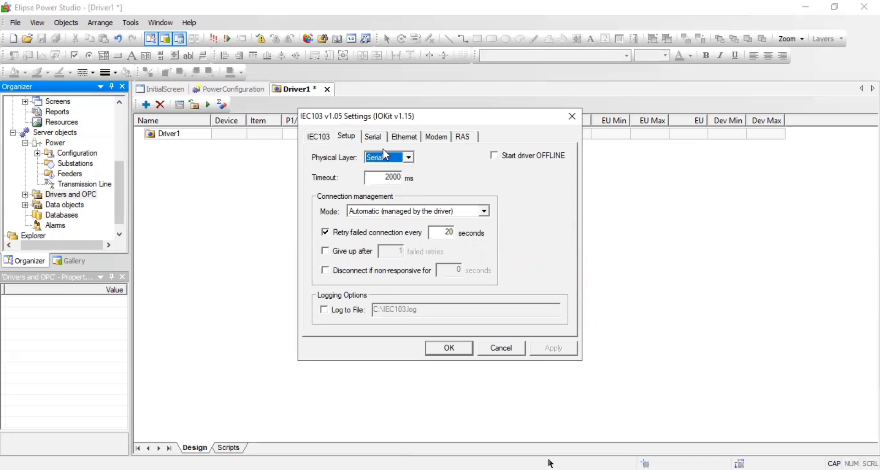
Set the driver's serial port to COM1 at 9600 baud, accept the settings and close the Tag Browser
left_click(372, 137)
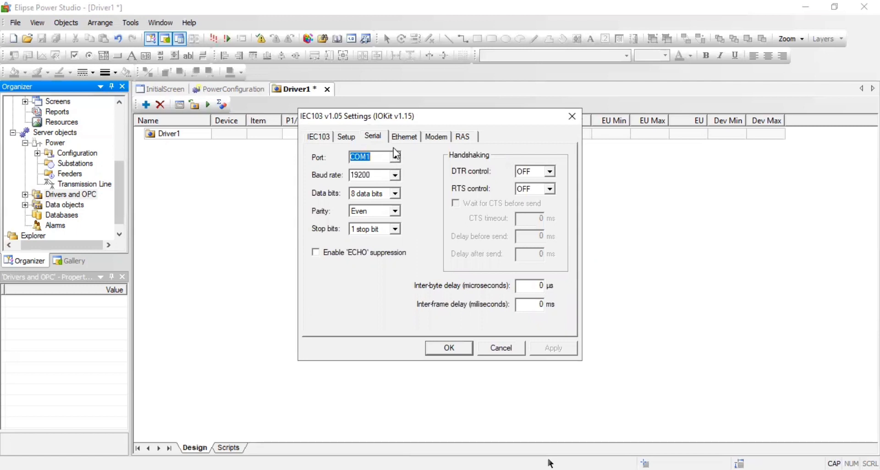
left_click(397, 158)
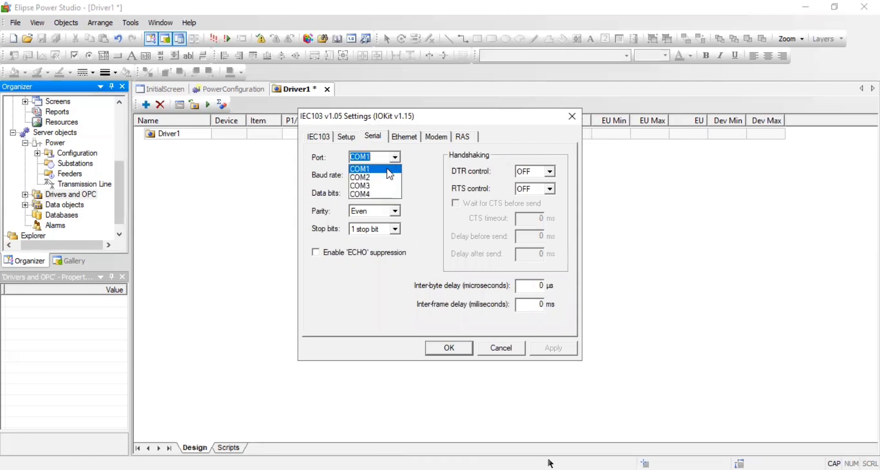
left_click(389, 171)
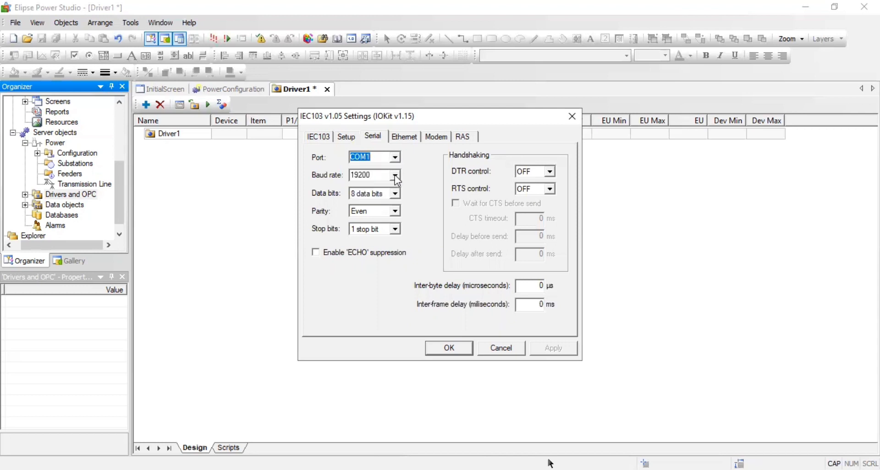
left_click(397, 177)
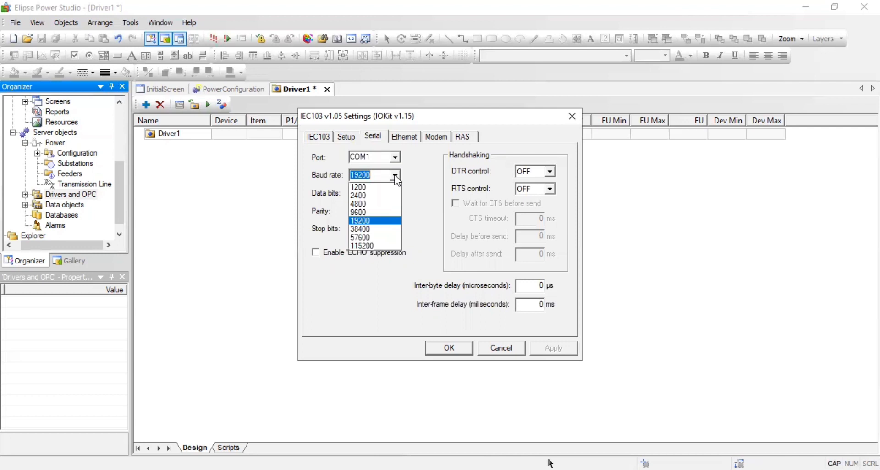
left_click(387, 214)
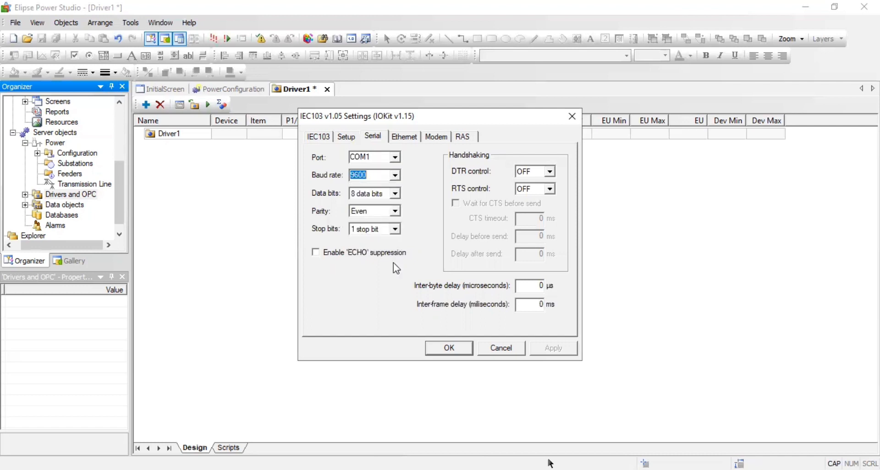
left_click(441, 348)
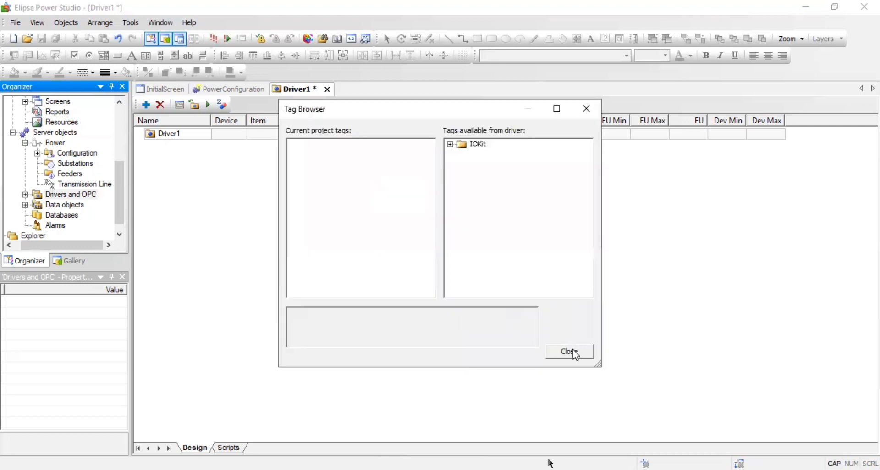
left_click(577, 355)
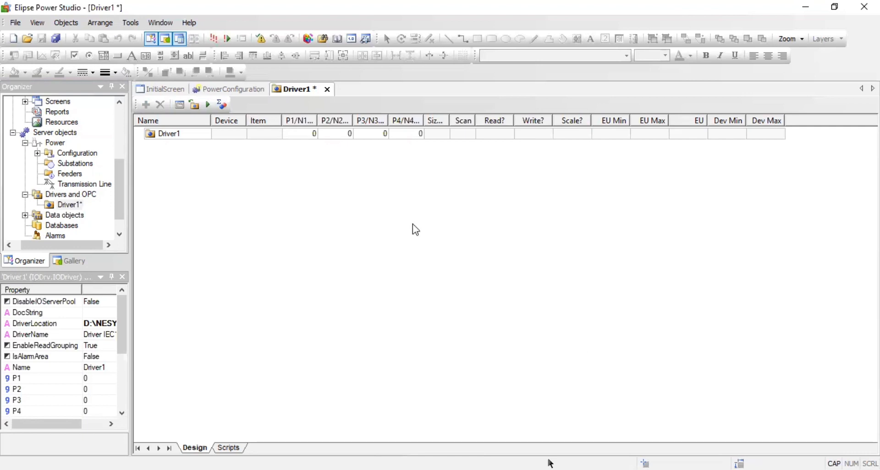
Insert two new folders directly under Driver1
left_click(166, 134)
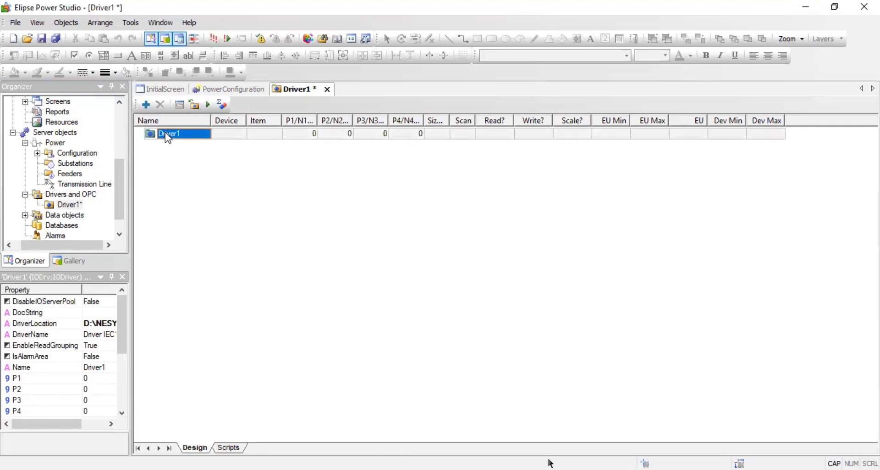
right_click(166, 135)
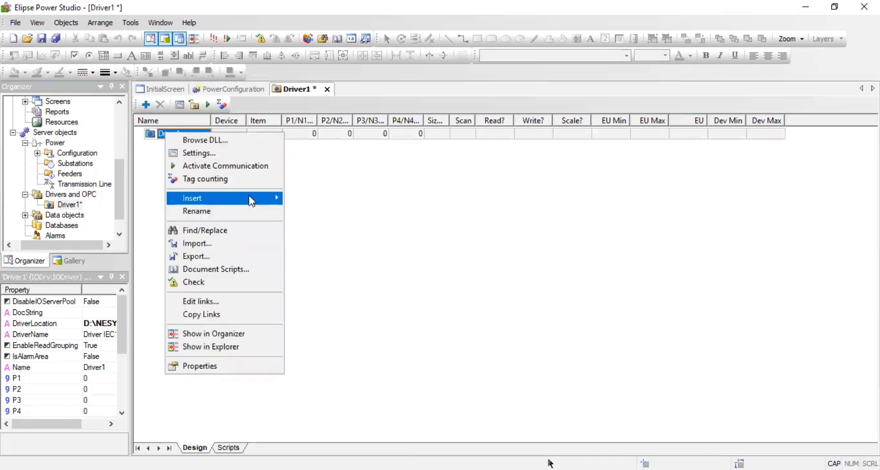
mouse_move(257, 200)
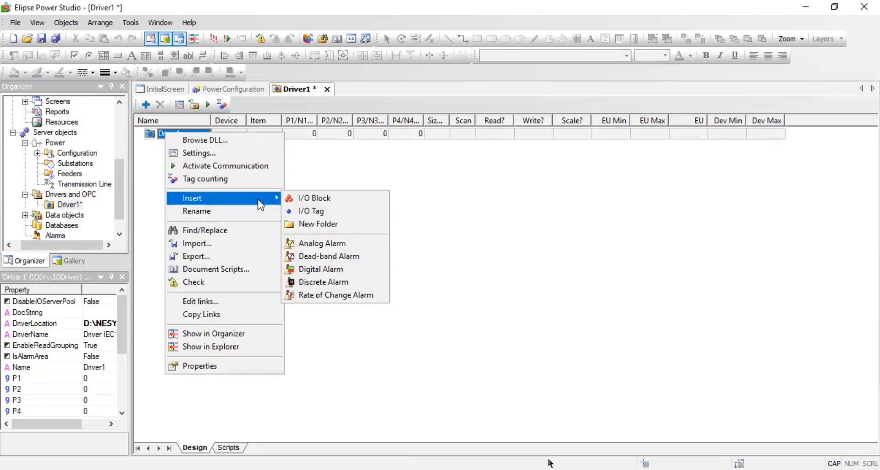
left_click(324, 224)
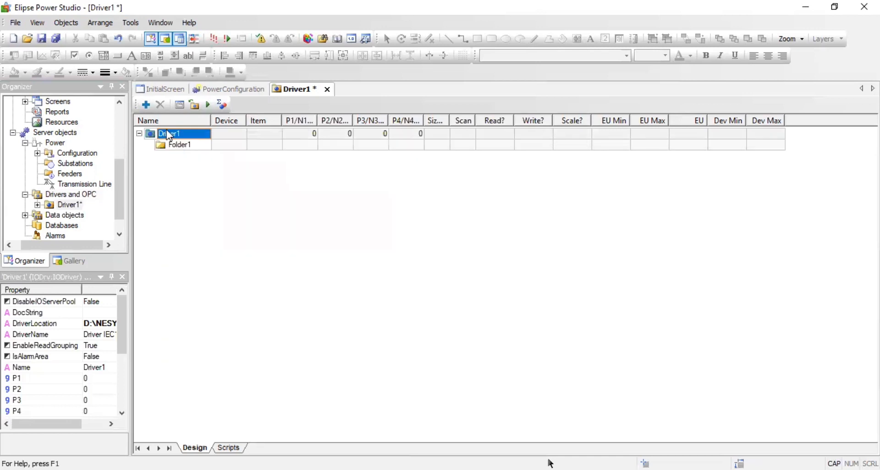
right_click(170, 134)
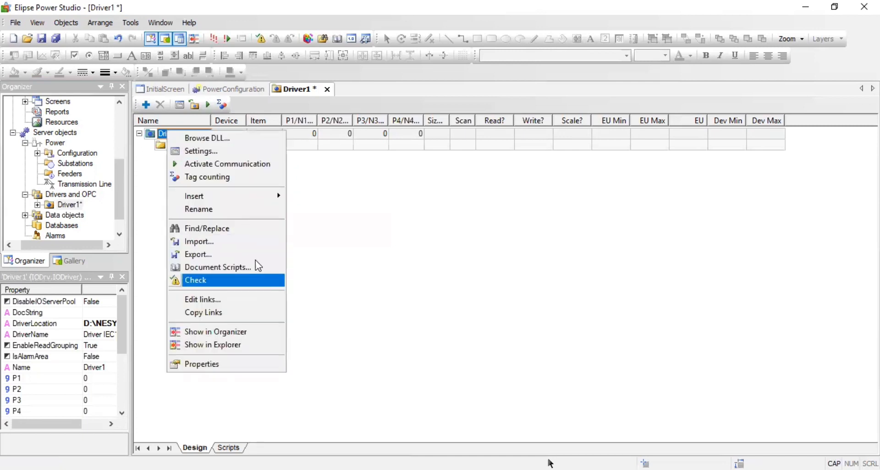
mouse_move(237, 202)
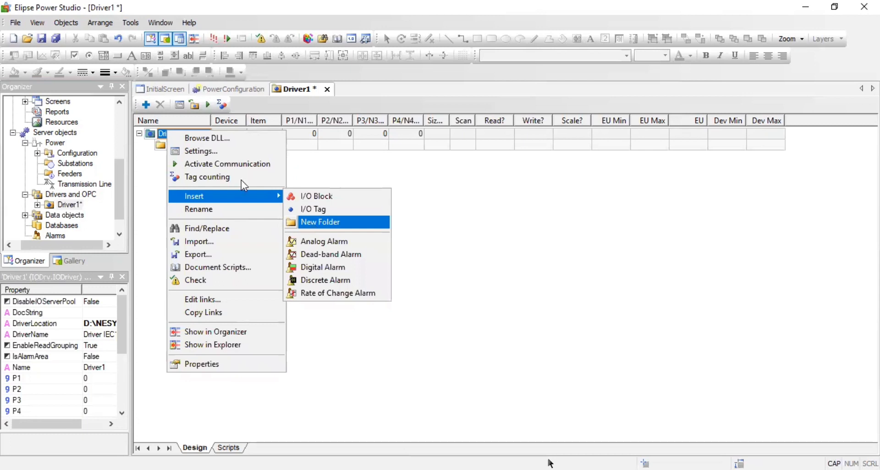
left_click(314, 224)
Rename Folder1 under Driver1 as MEASUREMENT
left_click(181, 147)
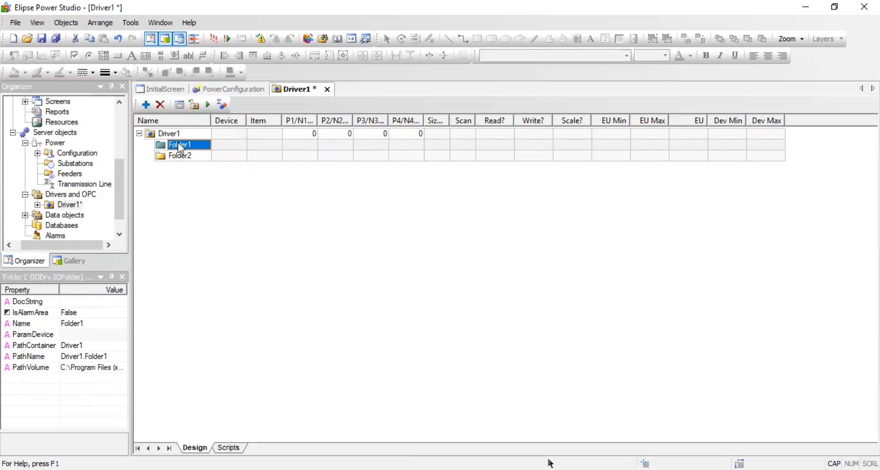
right_click(179, 144)
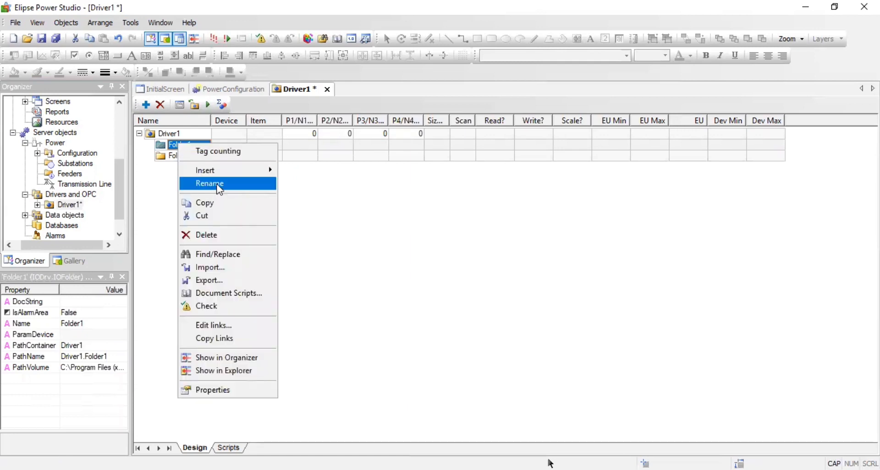
left_click(218, 187)
type("M")
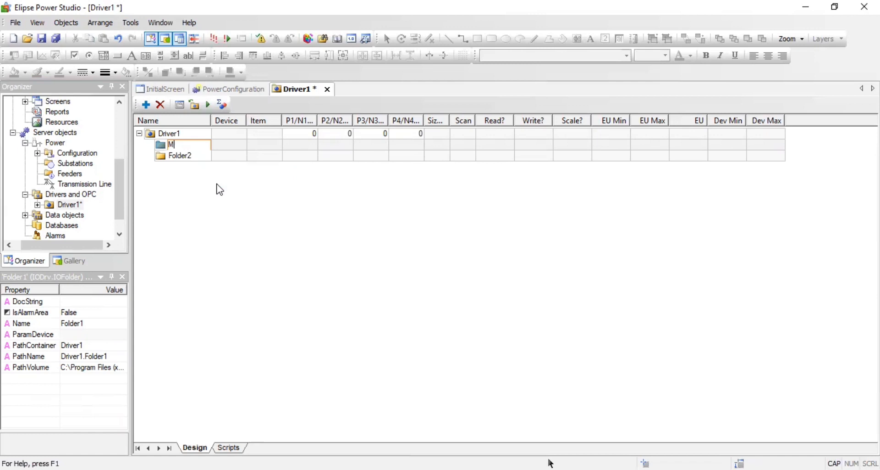
type("EASUREMENT")
Rename Folder2 under Driver1 as STATUS
left_click(189, 156)
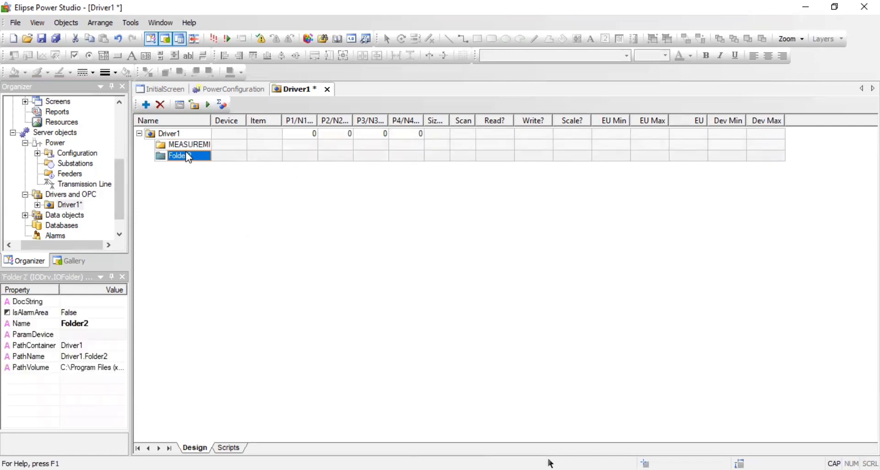
right_click(188, 156)
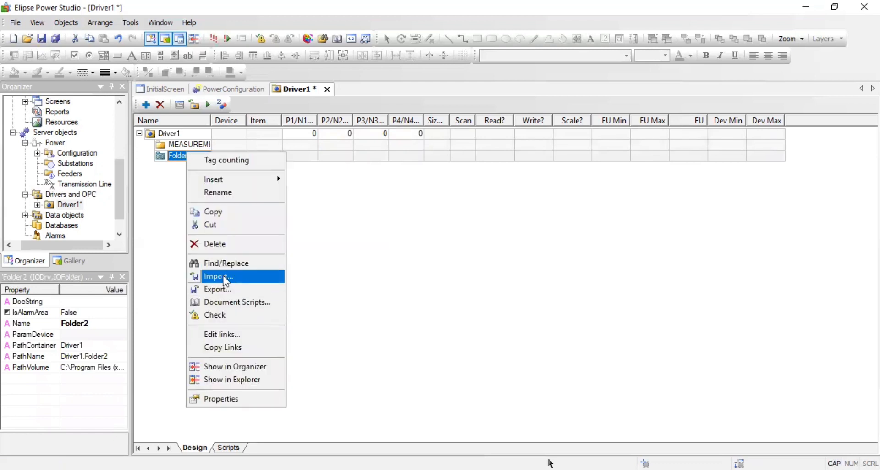
left_click(231, 193)
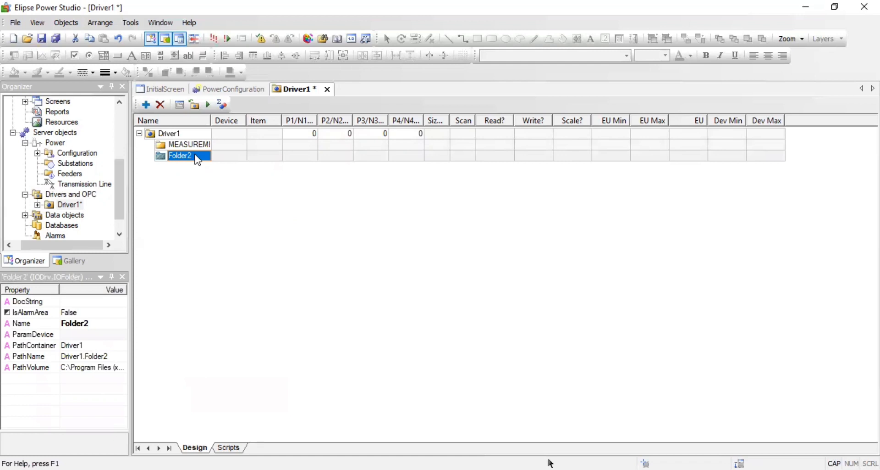
type("STATUS")
Insert three I/O tags into the MEASUREMENT folder of Driver1
left_click(192, 145)
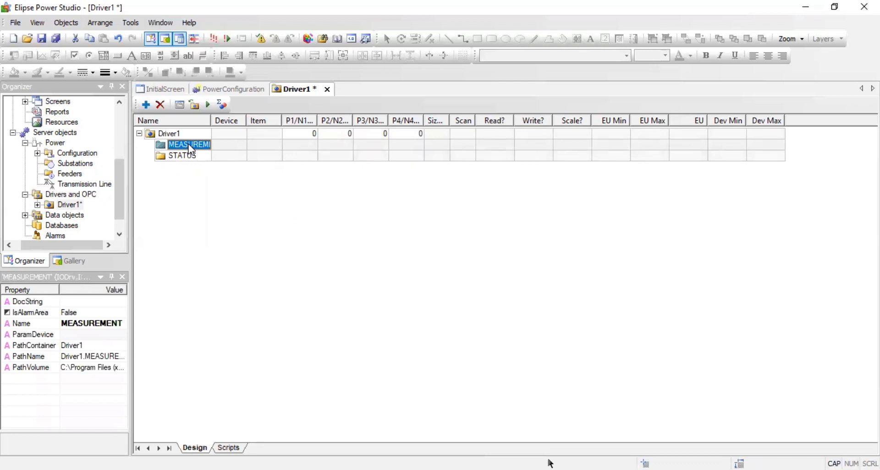
right_click(191, 150)
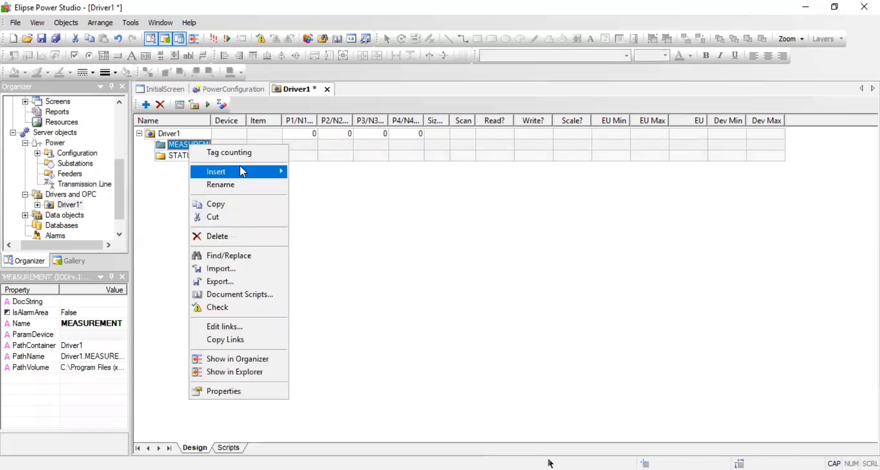
mouse_move(250, 174)
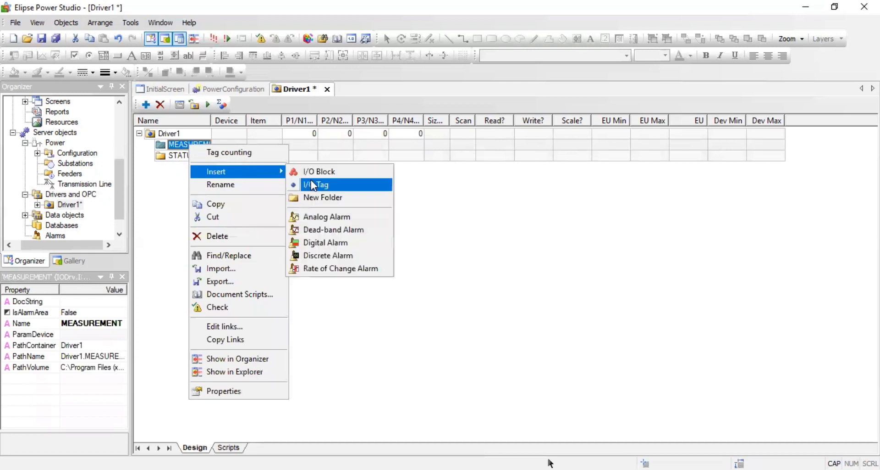
left_click(313, 186)
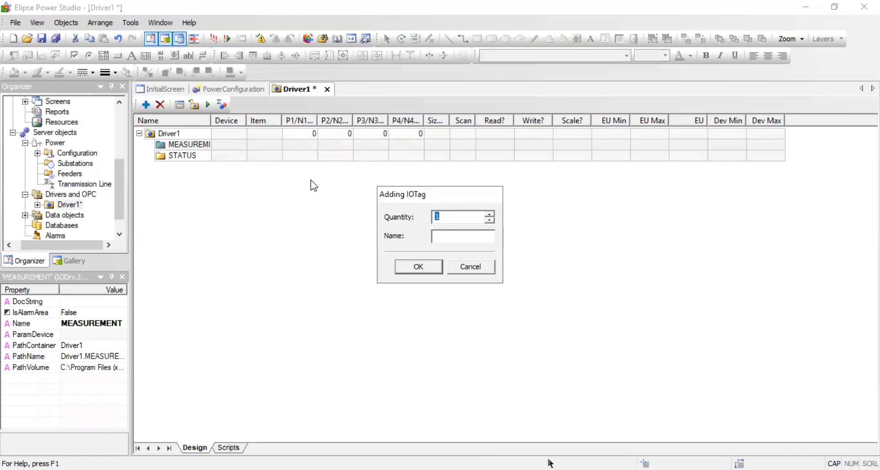
type("3")
left_click(420, 268)
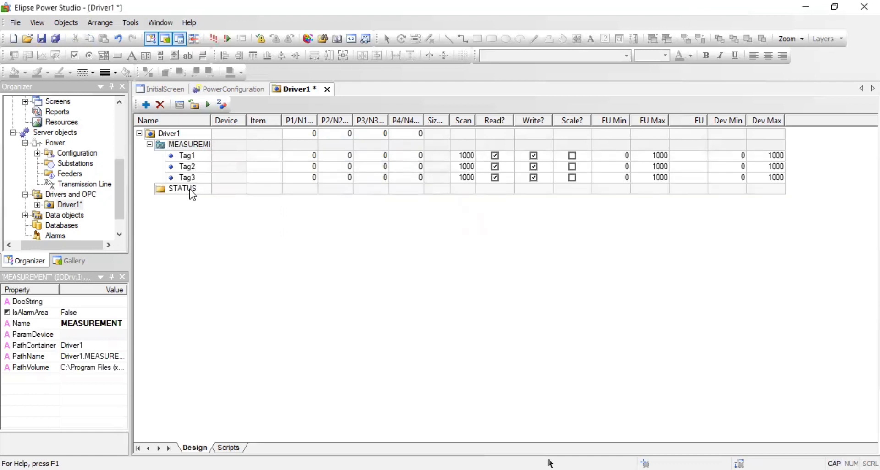
Insert four I/O tags into the STATUS folder of Driver1
left_click(193, 193)
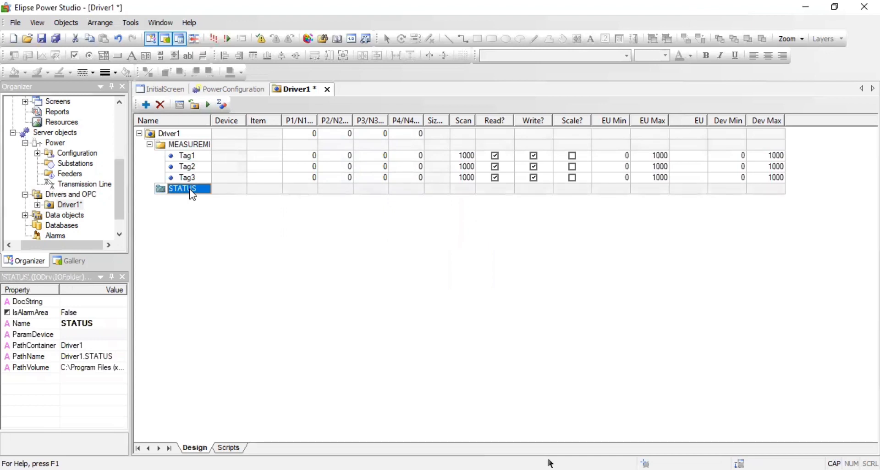
right_click(192, 195)
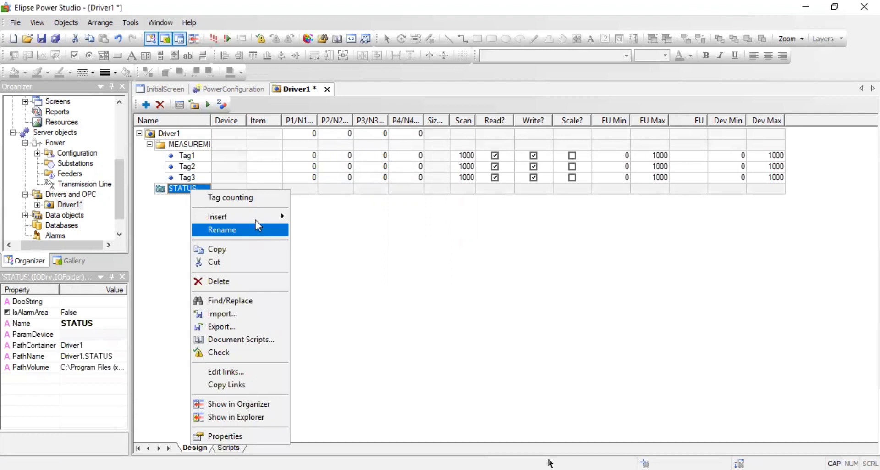
mouse_move(250, 217)
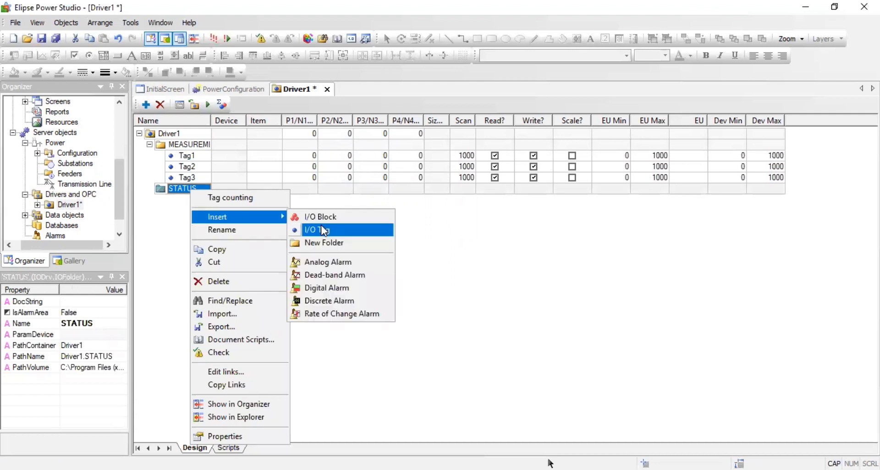
left_click(325, 231)
type("4")
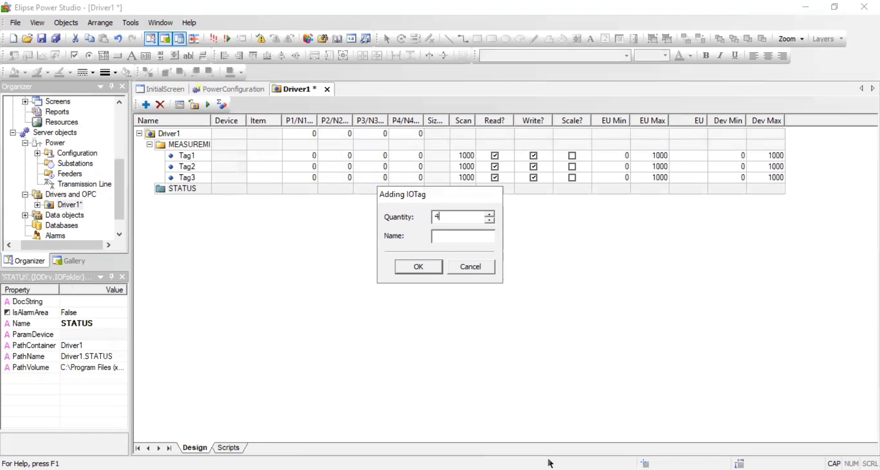
left_click(417, 268)
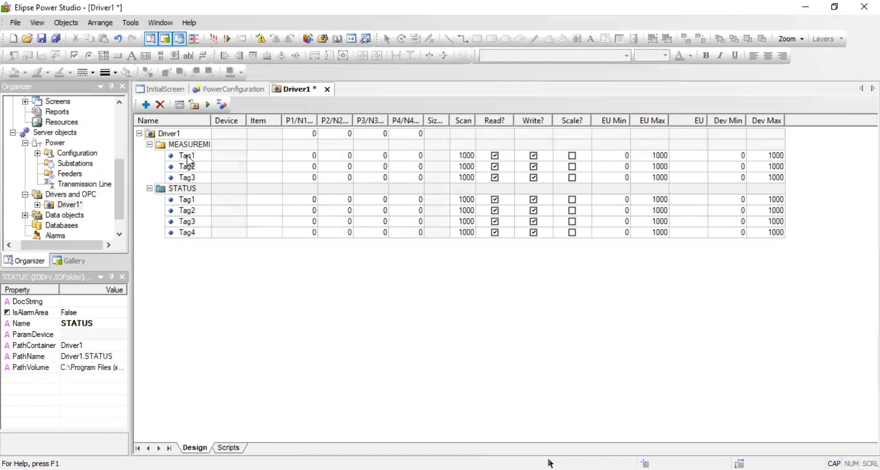
Rename Tag1 in the MEASUREMENT folder as CurrentR_NESYA3C
left_click(190, 156)
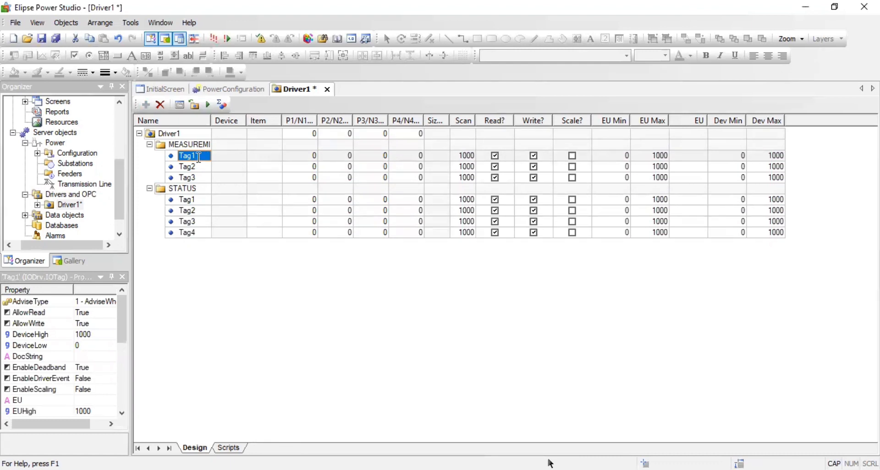
type("CURRENTR")
key("BackSpace")
key("BackSpace")
type("TR")
key("BackSpace")
key("BackSpace")
key("BackSpace")
key("BackSpace")
key("BackSpace")
key("BackSpace")
key("BackSpace")
key("BackSpace")
type("C")
key("Caps_Lock")
type("urrent")
key("Caps_Lock")
type("R")
type("_")
type("N")
type("ESY")
type("A30")
Rename Tag2 in the MEASUREMENT folder as CurrentS_NESYA3C
left_click(194, 171)
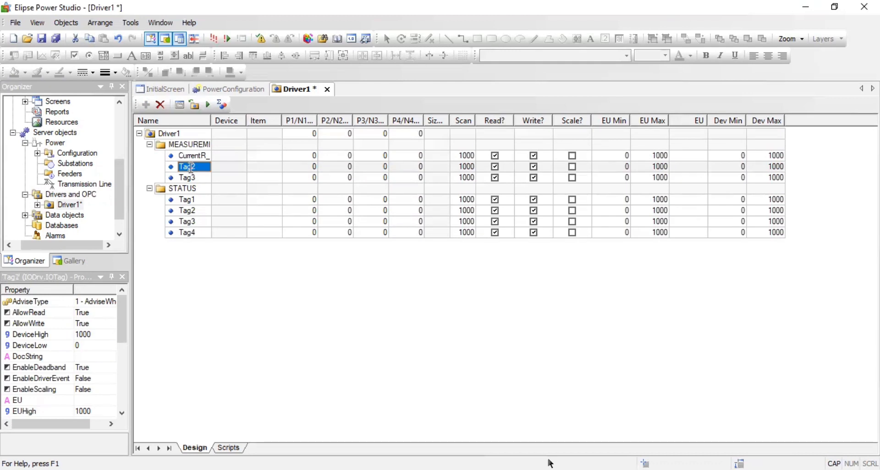
type("Curren")
type("ts")
key("BackSpace")
type("S_NESYA3C")
key("Return")
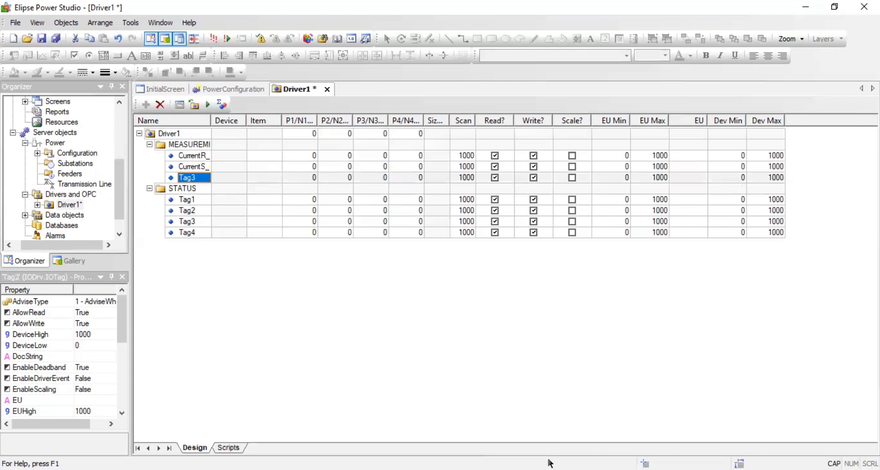
Rename Tag3 in the MEASUREMENT folder as CurrentT_NESYA3C
type("Current")
key("Caps_Lock")
type("T_NW")
key("BackSpace")
type("ESYA3C")
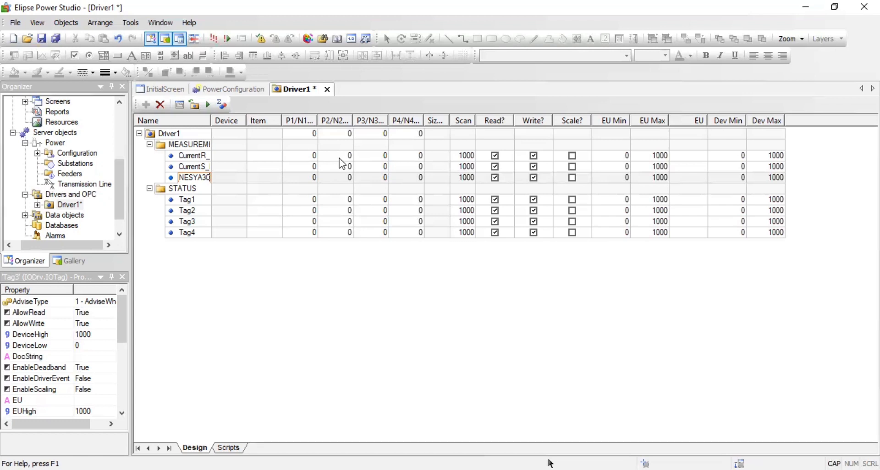
Set the P1/N1 parameter to 1 for all three current tags in the MEASUREMENT folder
left_click(312, 156)
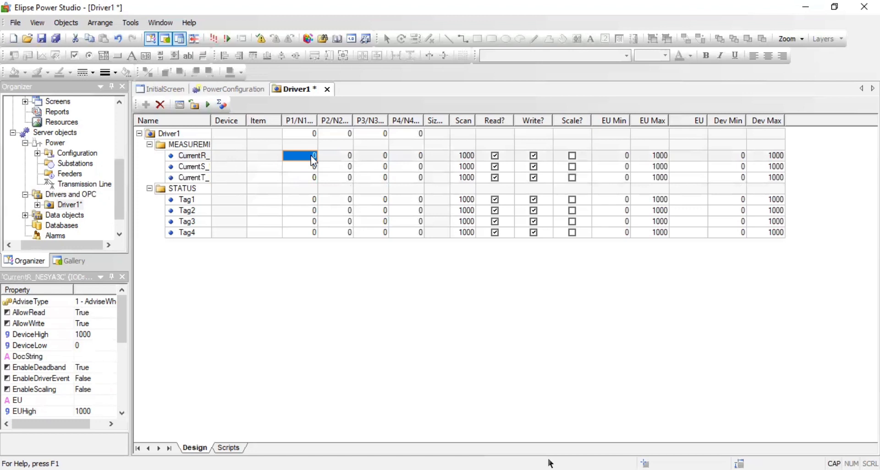
left_click(313, 156)
type("1")
key("Return")
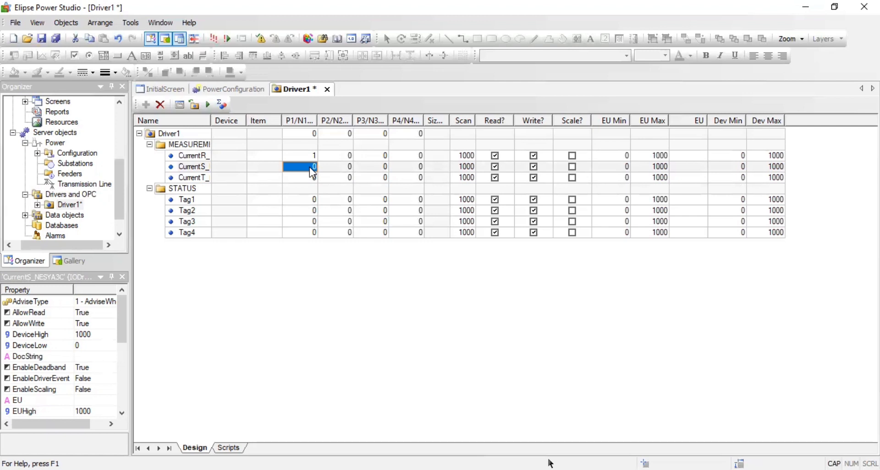
left_click(309, 166)
type("1")
key("Return")
type("1")
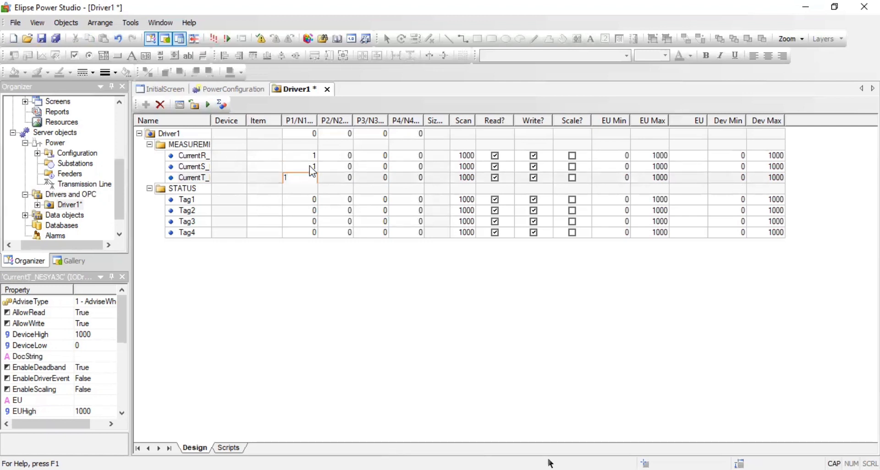
Set the P2/N2 parameter to 9 for all three current tags in the MEASUREMENT folder
left_click(348, 156)
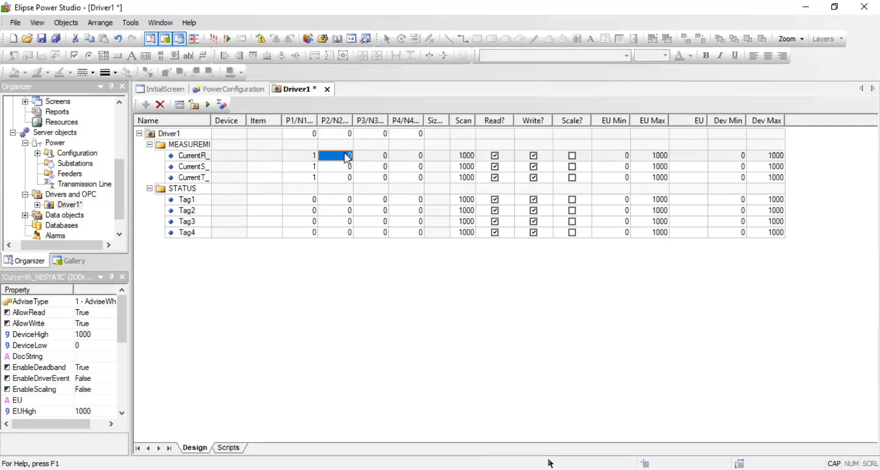
type("9")
key("Return")
type("9")
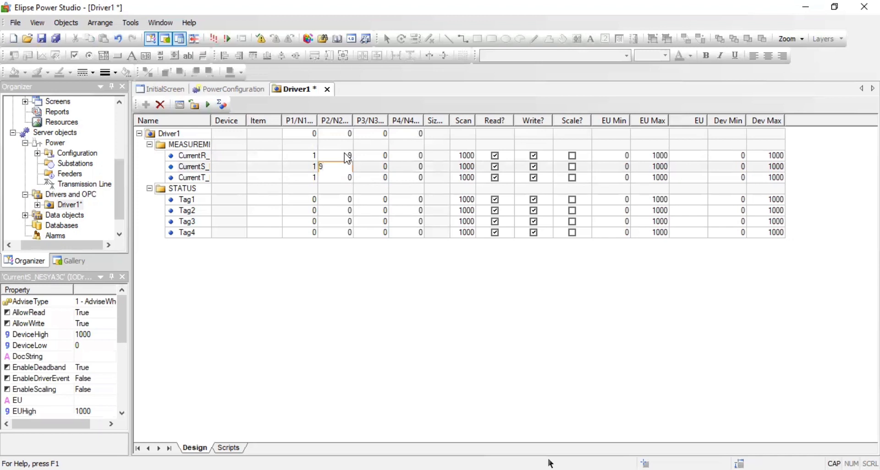
key("Return")
type("9")
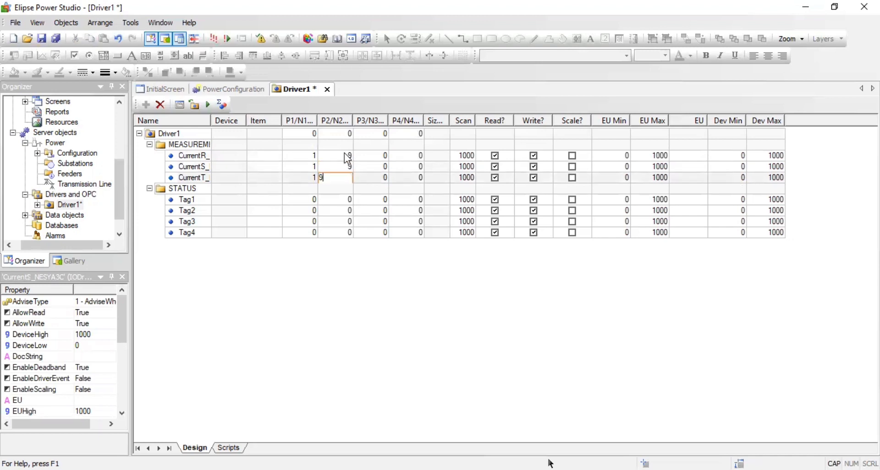
Set the P3/N3 parameter to 41108 for all three current tags in the MEASUREMENT folder
left_click(383, 147)
left_click(383, 157)
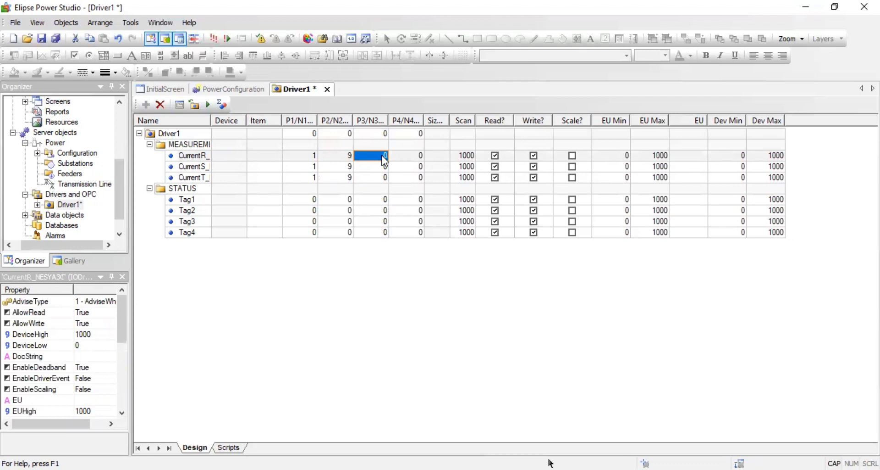
type("41108")
key("Return")
key("Down")
type("41108")
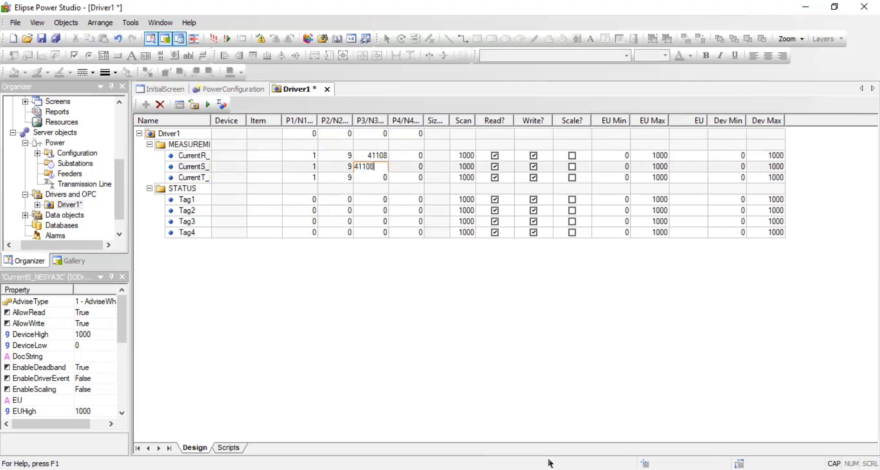
key("Return")
key("Down")
type("41")
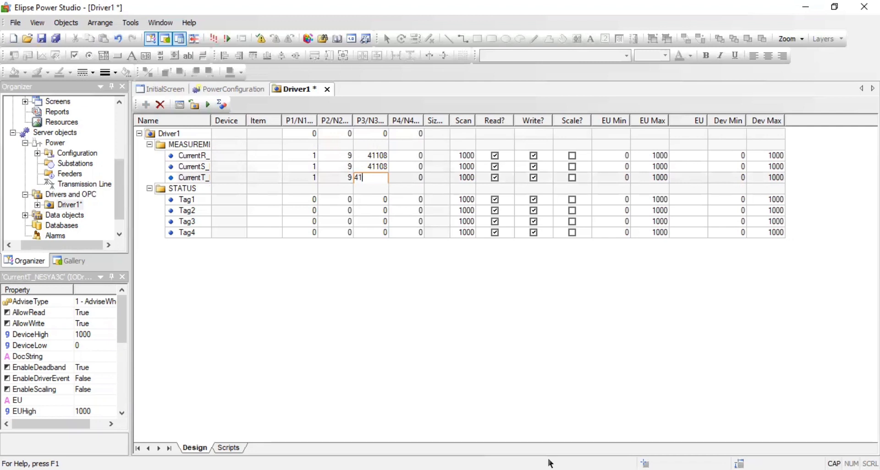
type("108")
Set the P4/N4 parameter to 1 for the CurrentS tag and 2 for the CurrentT tag
left_click(420, 156)
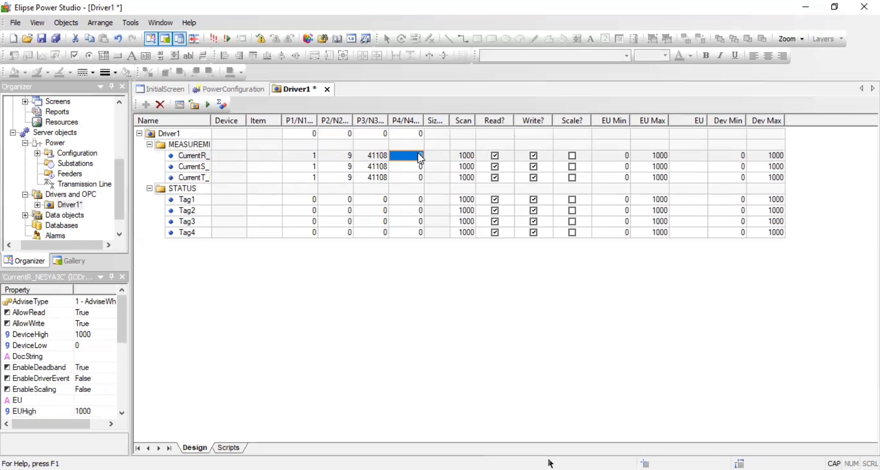
left_click(420, 167)
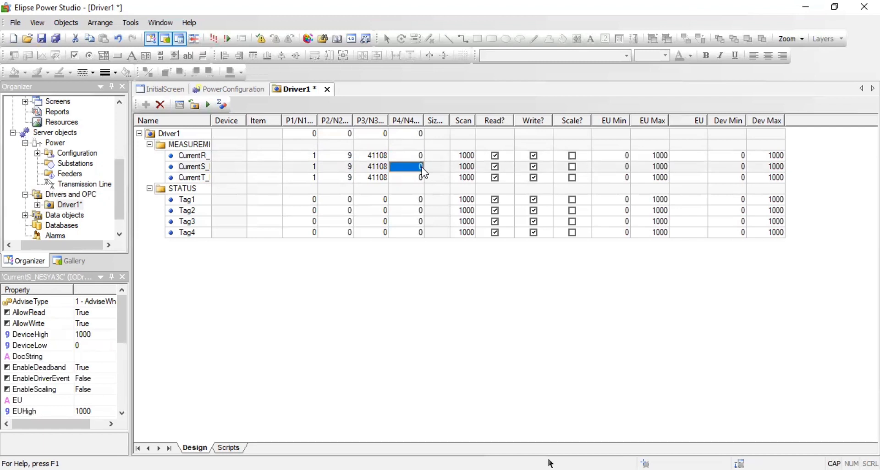
type("1")
key("Return")
type("2")
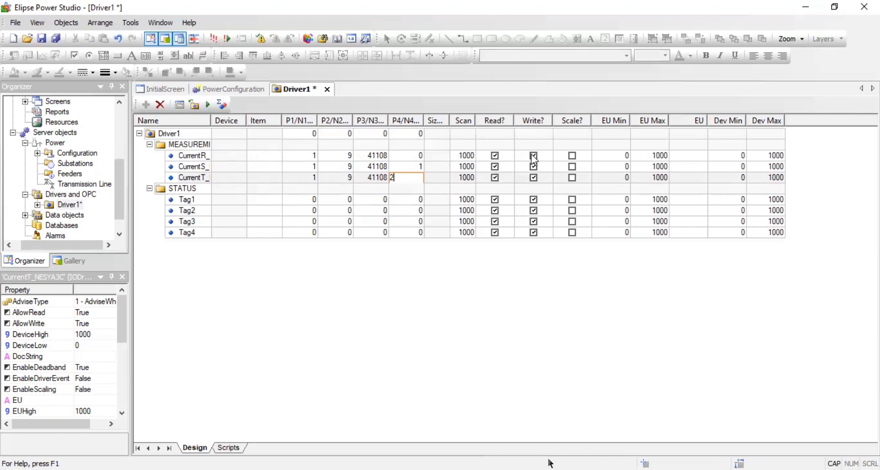
Disable writing for the CurrentR, CurrentS and CurrentT tags in the MEASUREMENT folder
left_click(535, 160)
left_click(535, 156)
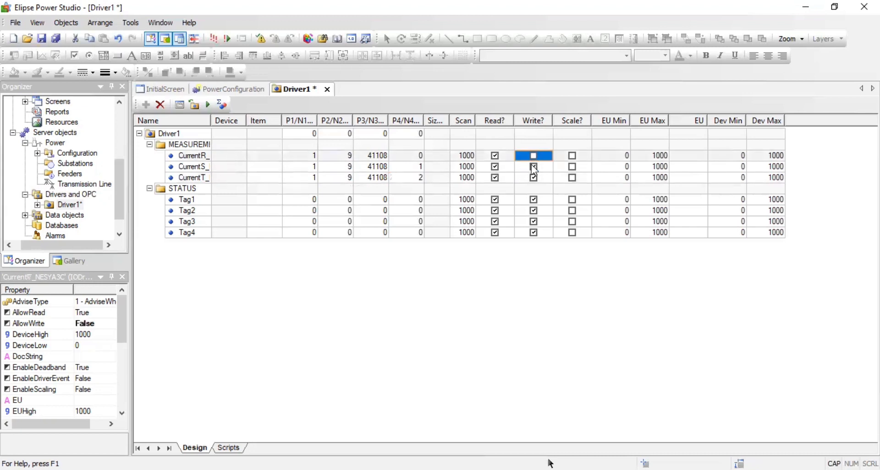
left_click(535, 166)
left_click(537, 178)
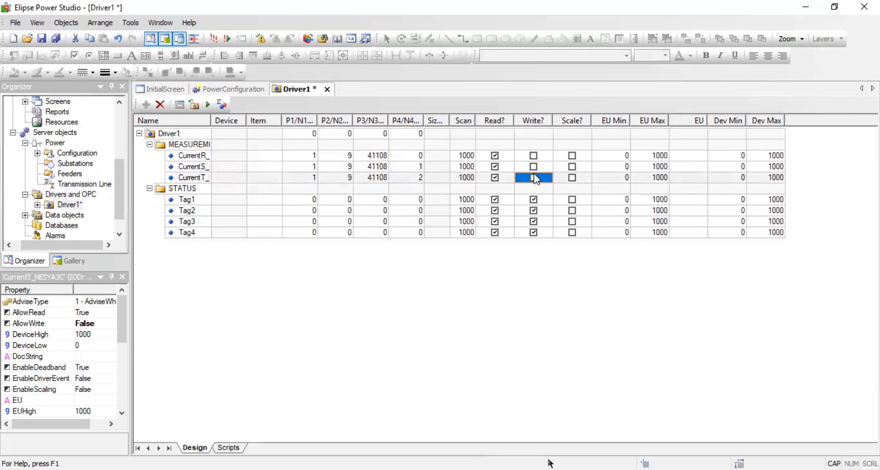
Enable scaling for the CurrentR, CurrentS and CurrentT tags in the MEASUREMENT folder
left_click(572, 155)
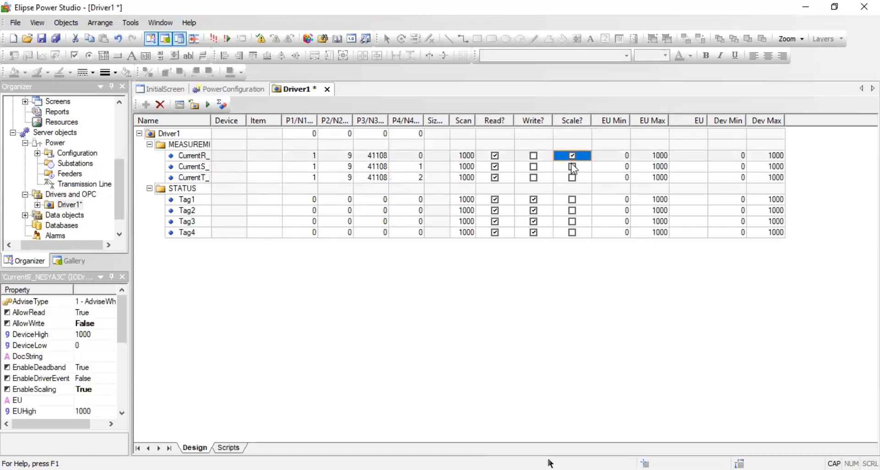
left_click(572, 166)
left_click(571, 168)
left_click(573, 179)
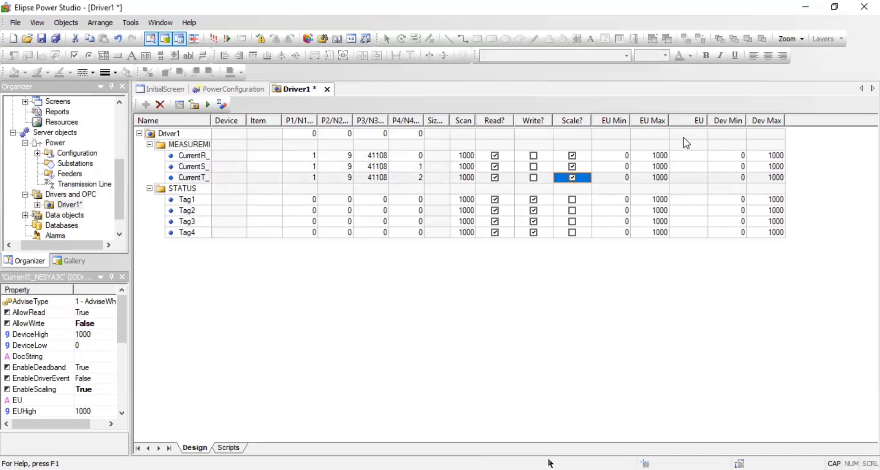
Set EU Max to 24 for all three current tags in the MEASUREMENT folder
left_click(657, 159)
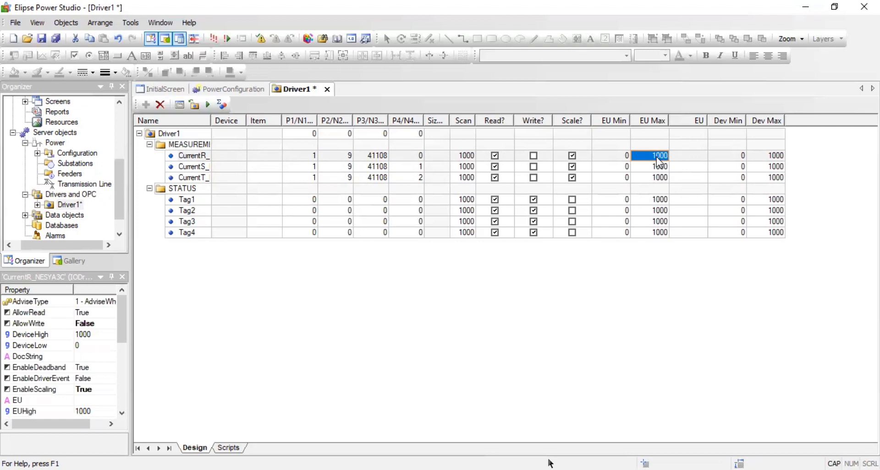
key("BackSpace")
type("24")
left_click(655, 166)
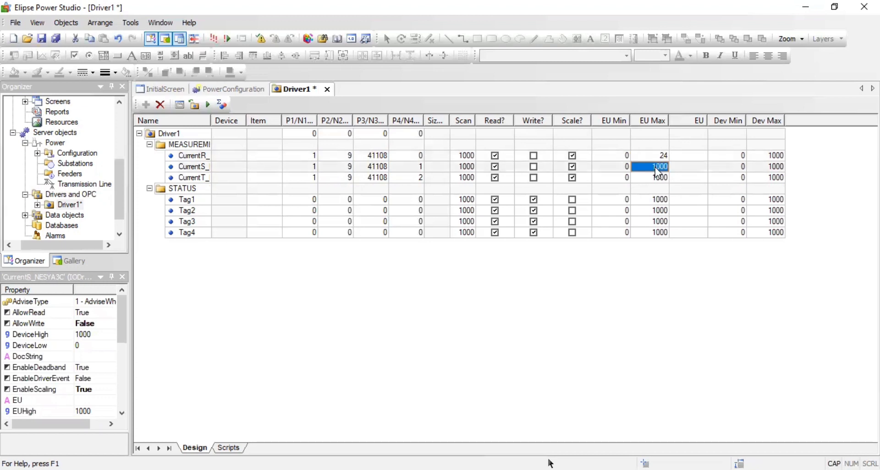
type("24")
left_click(656, 178)
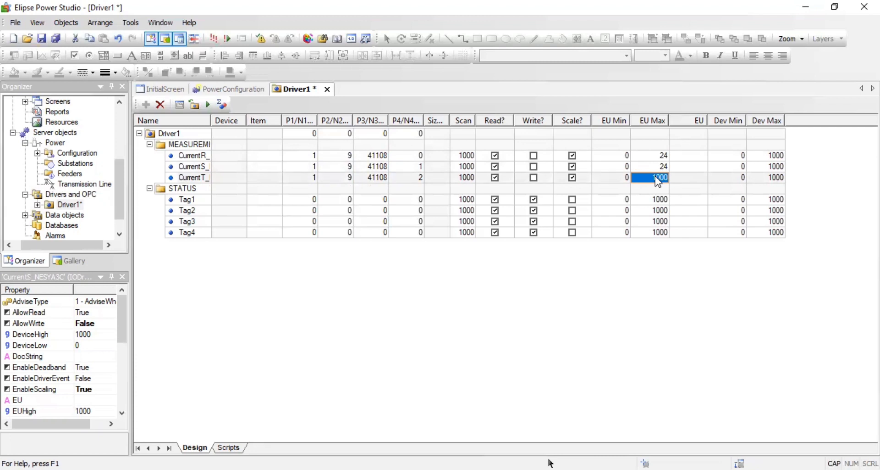
type("24")
Set Dev Max to 1 for the CurrentR, CurrentS and CurrentT tags in the MEASUREMENT folder
left_click(776, 156)
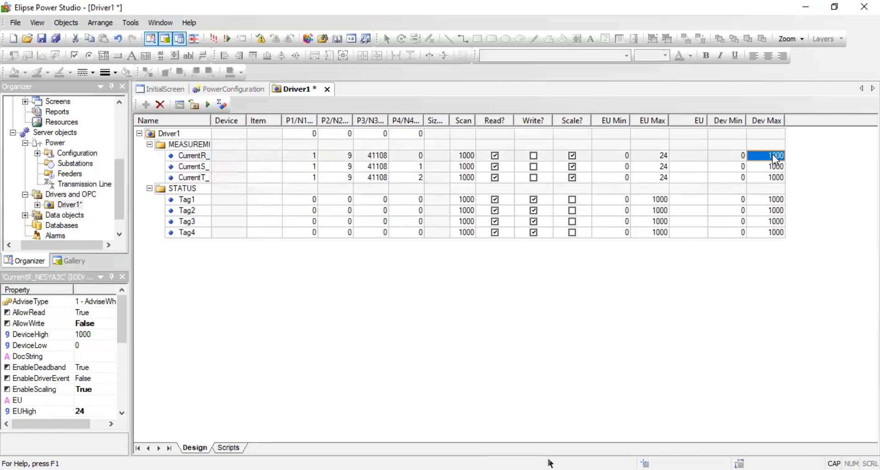
type("1")
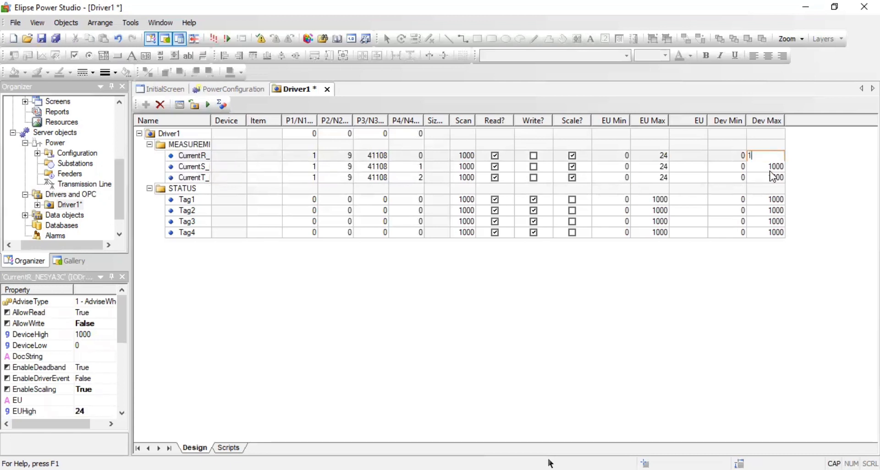
left_click(771, 170)
type("1")
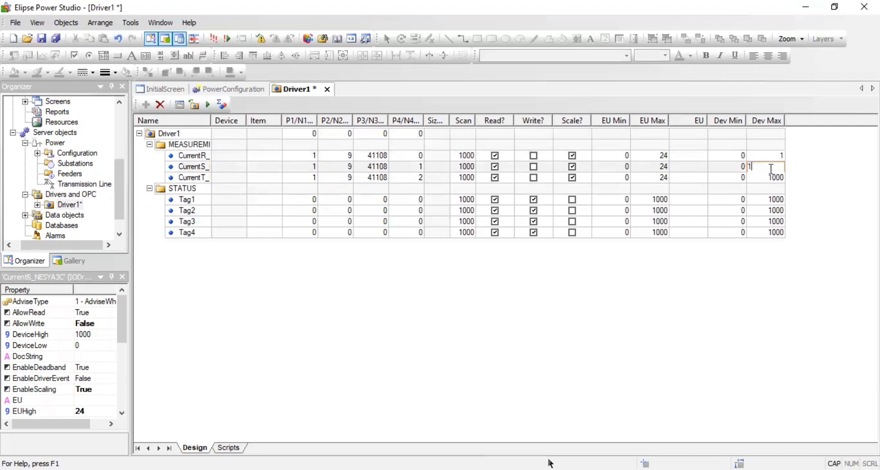
left_click(771, 178)
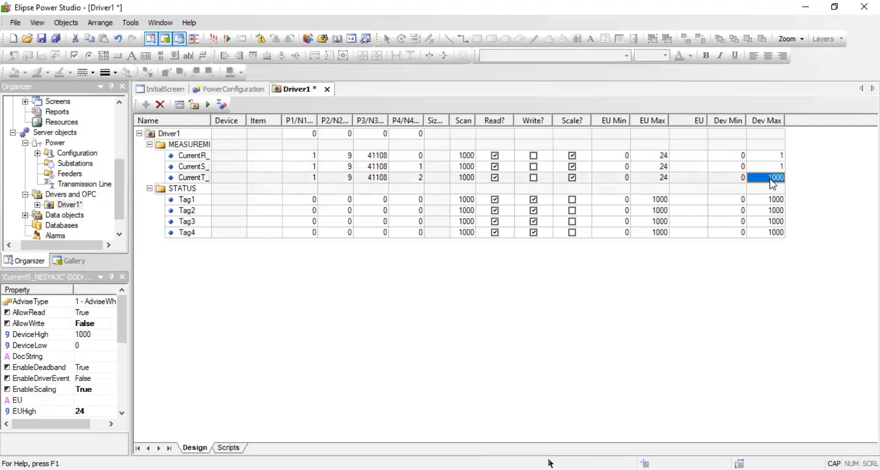
type("1")
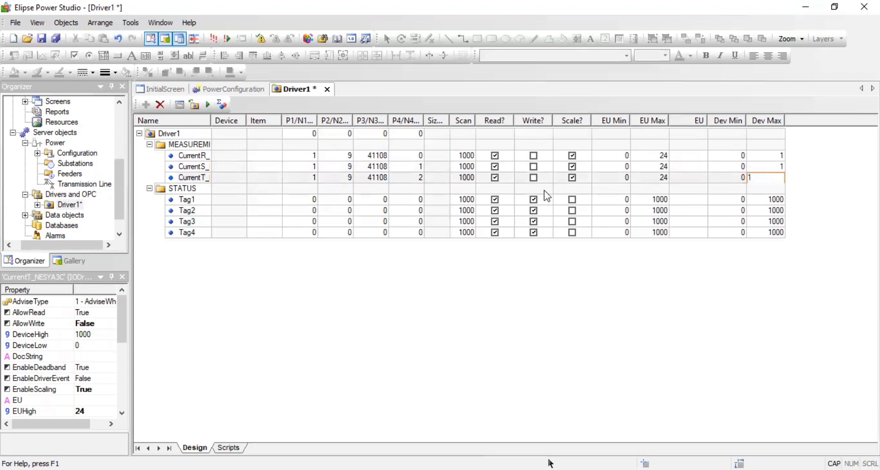
Rename Tag1 in the STATUS folder as StatusOCR_NESYA3C
left_click(190, 200)
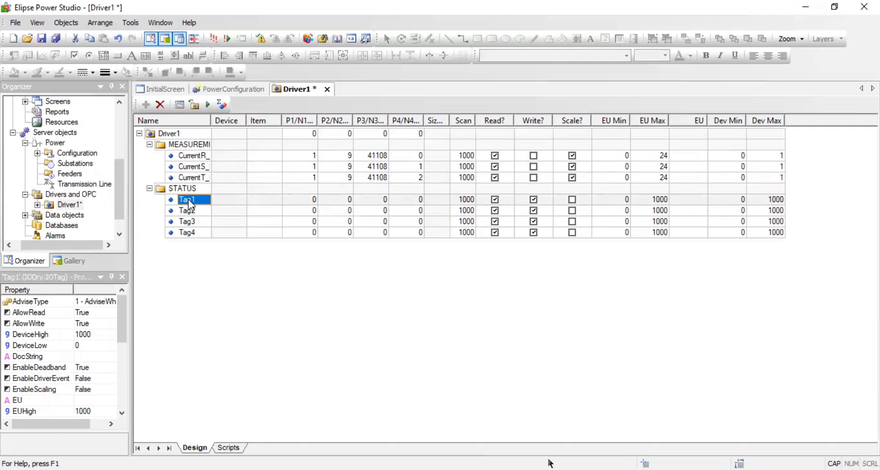
type("Status")
key("Caps_Lock")
type("OCR_NESYA30")
Rename Tag2 in the STATUS folder as L1F_NESYA3C
left_click(193, 214)
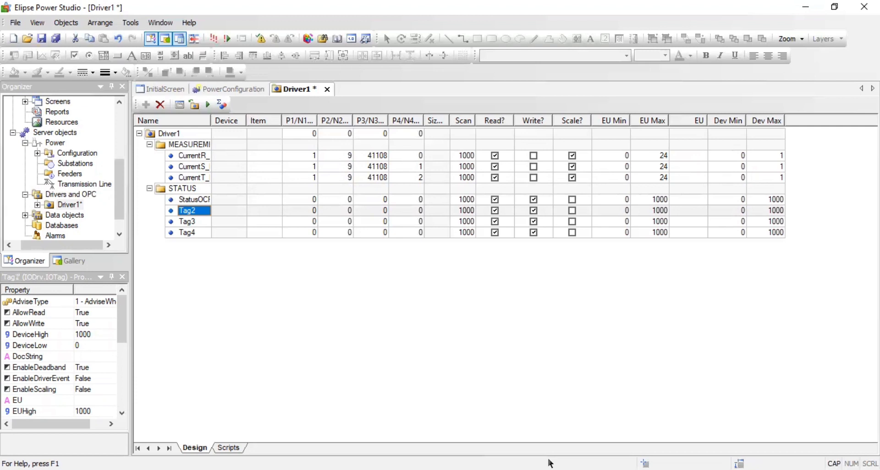
left_click(197, 212)
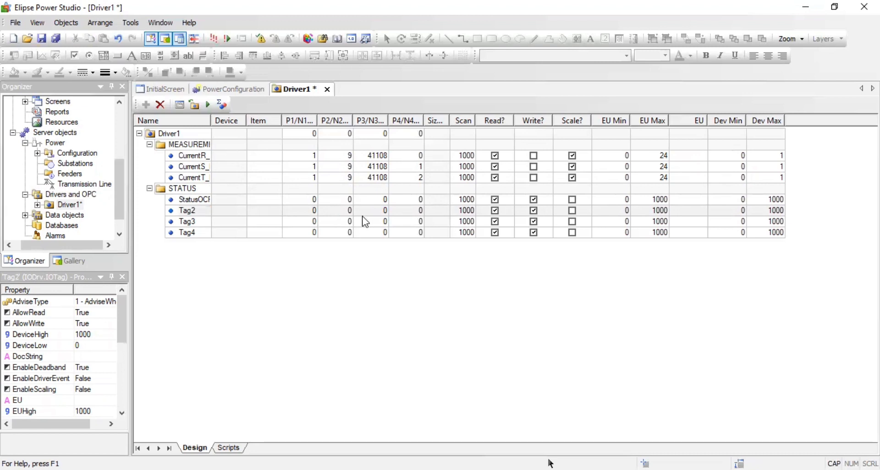
left_click(210, 211)
type("L1F_NESYA3C")
Rename Tag3 in the STATUS folder as L2F_NESYA3C
left_click(205, 225)
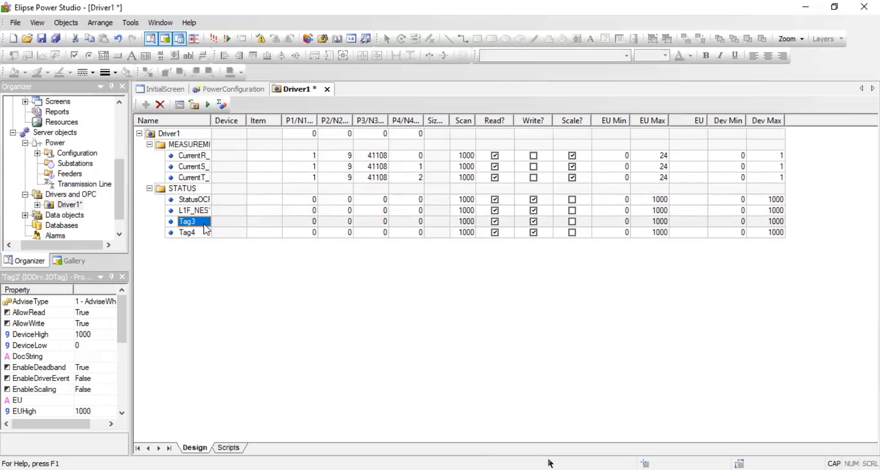
type("L2F")
type("_NESY")
type("A")
type("30")
Rename Tag4 in the STATUS folder as L3F_NESYA
left_click(187, 233)
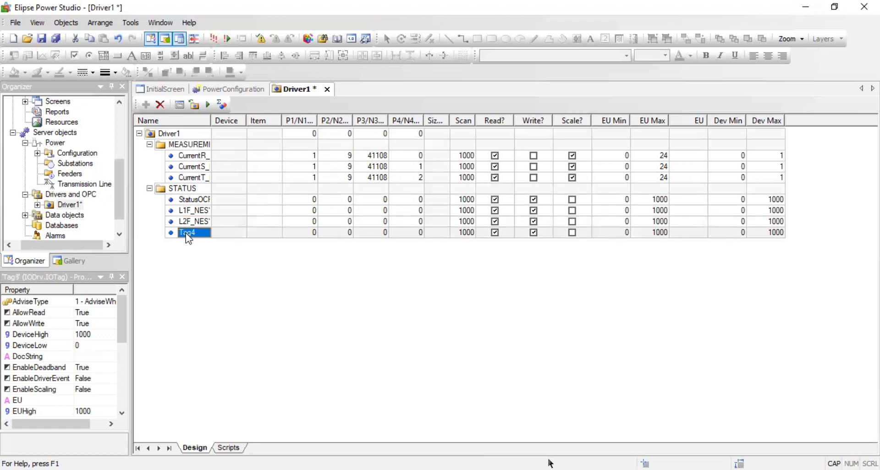
type("L3F")
key("Return")
Set the P1/N1 parameter to 1 for all four tags in the STATUS folder
left_click(315, 202)
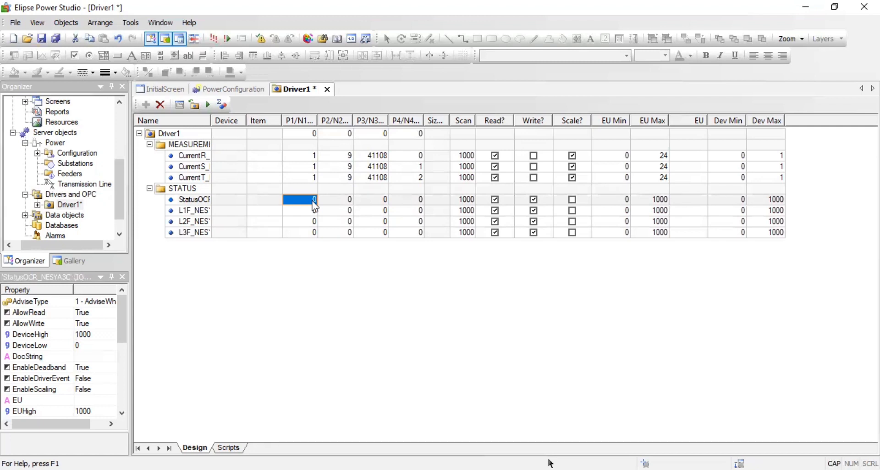
type("1")
key("Return")
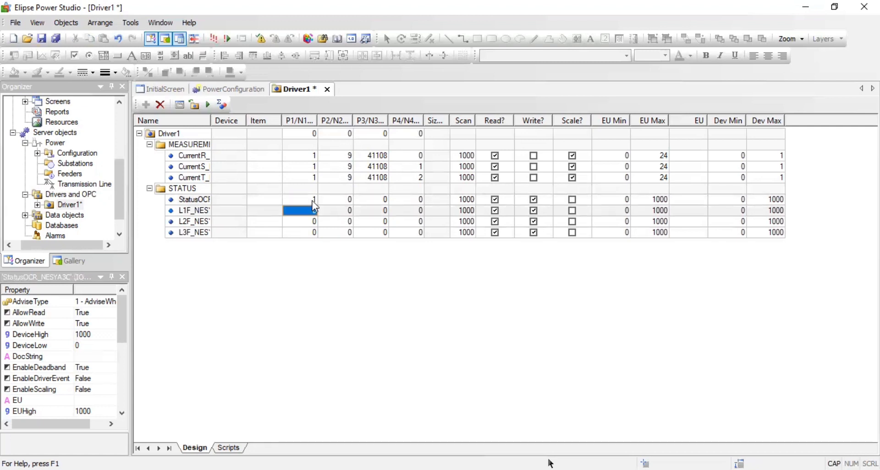
type("1")
key("Return")
type("1")
key("Return")
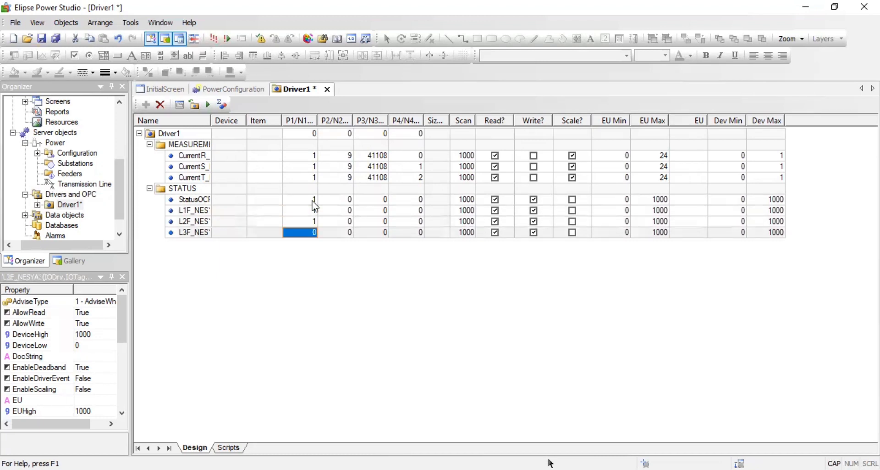
type("1")
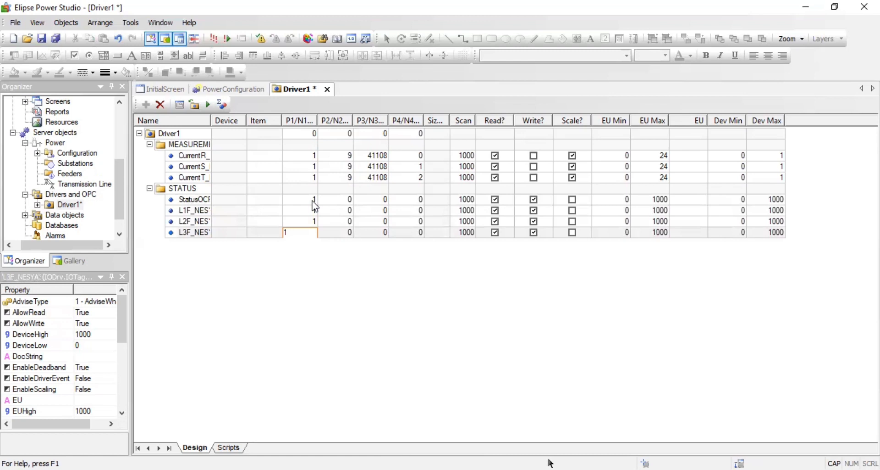
Set the P2/N2 parameter to 1 for all four tags in the STATUS folder
left_click(347, 201)
type("1")
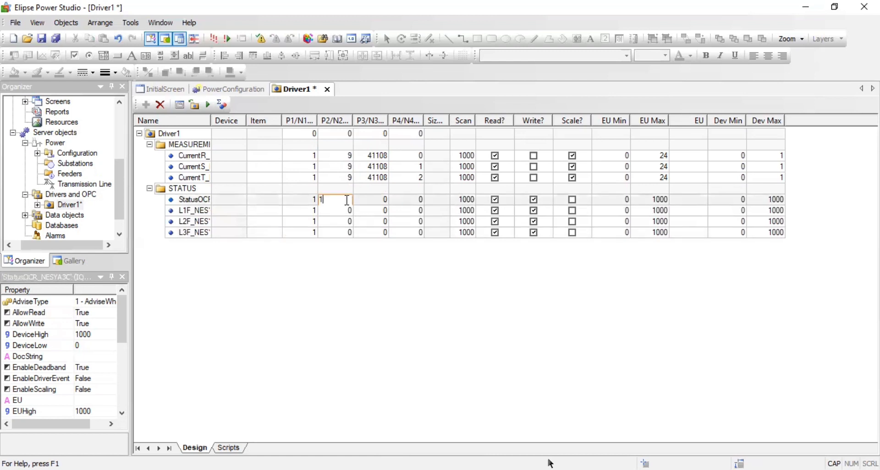
key("Down")
type("1")
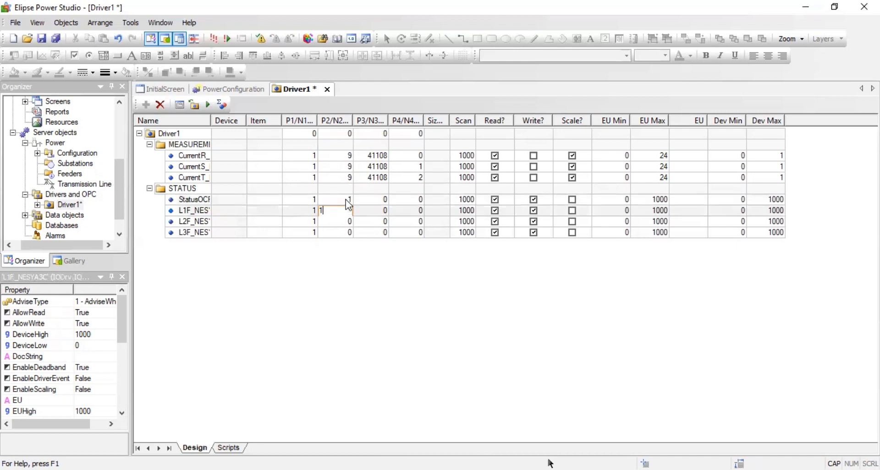
key("Down")
type("1")
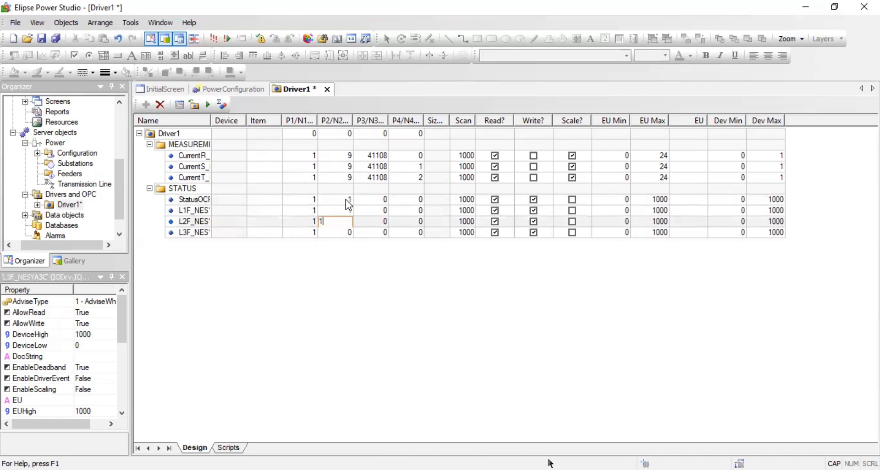
key("Down")
type("1")
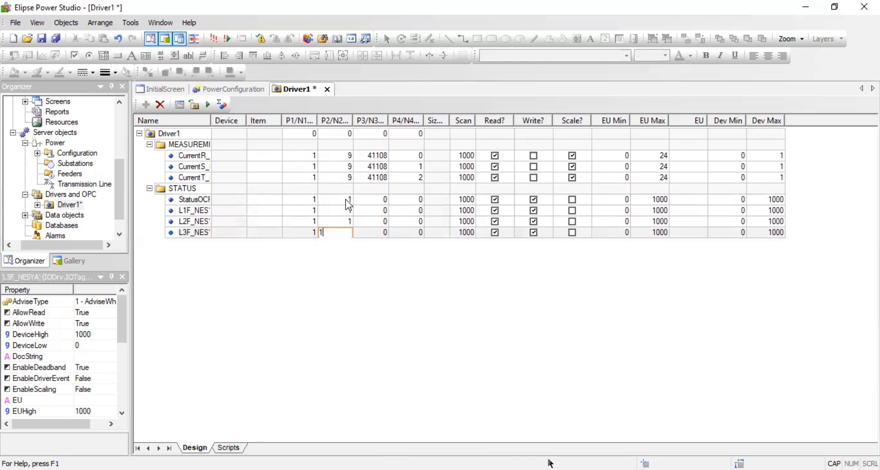
Set the P3/N3 parameter to 41050 for all four tags in the STATUS folder
left_click(378, 202)
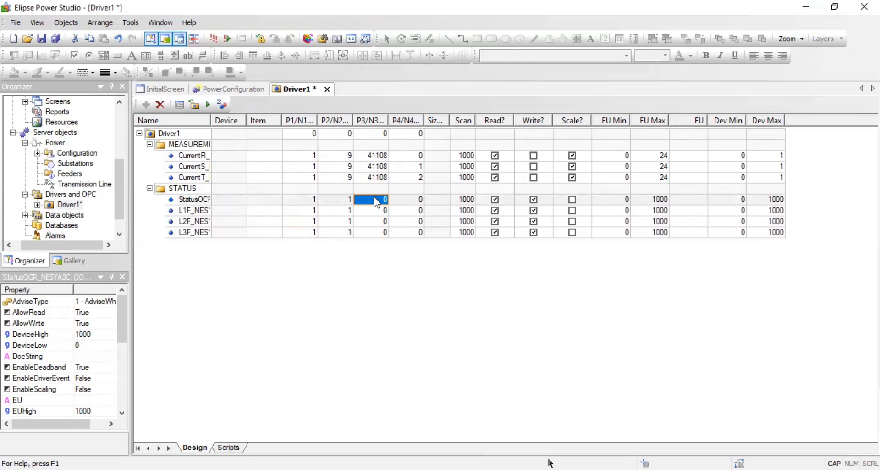
type("41050")
key("Return")
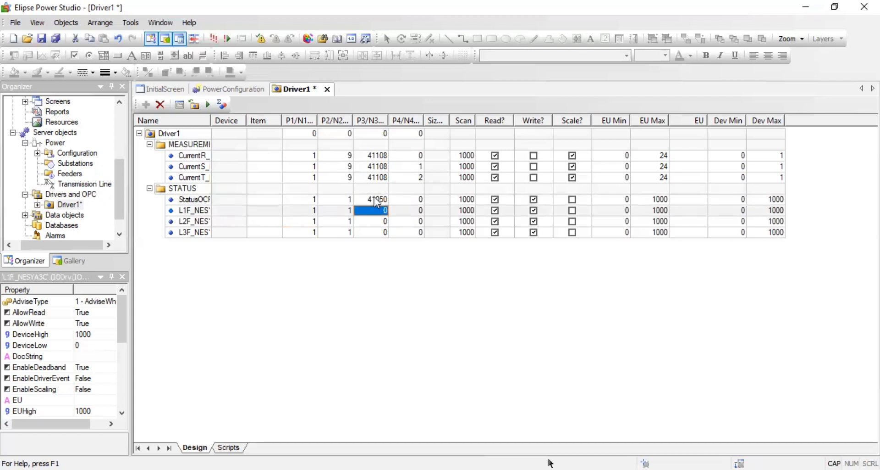
type("41050")
key("Return")
type("4")
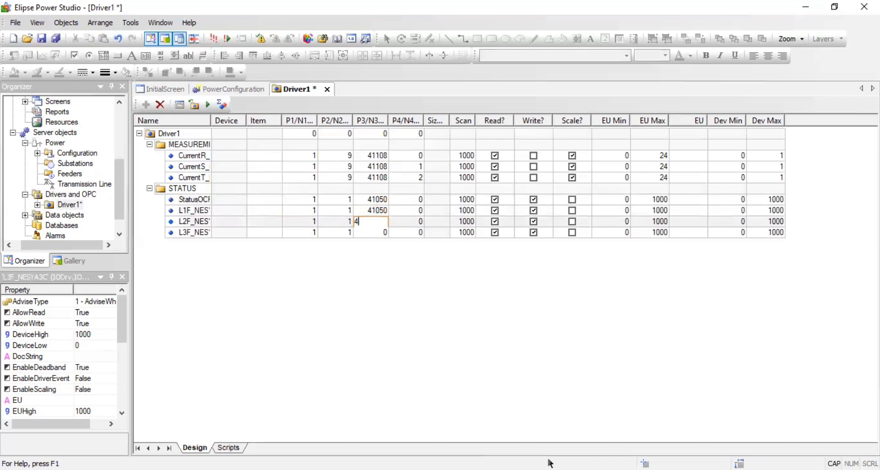
type("1050")
key("Down")
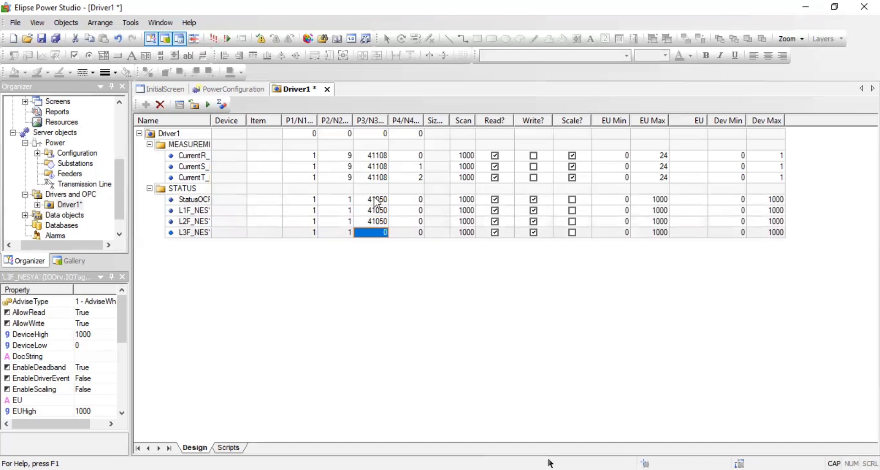
type("41050")
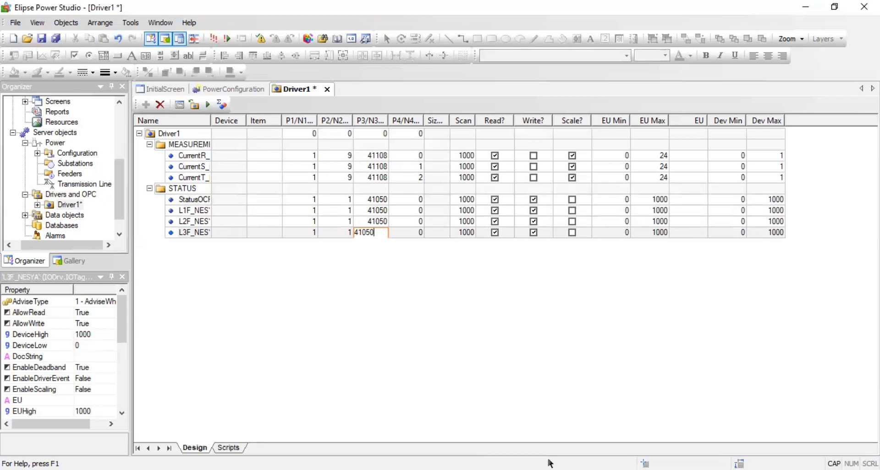
Disable writing for the StatusOCR, L1F, L2F and L3F tags in the STATUS folder
left_click(418, 201)
key("Down")
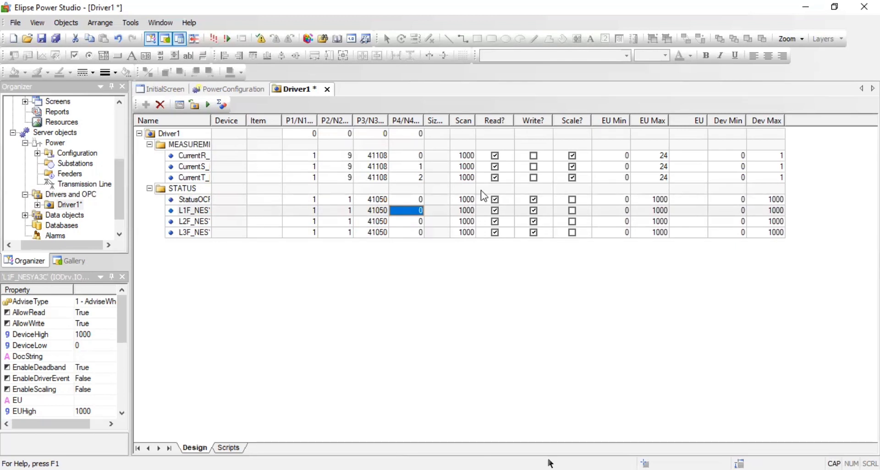
left_click(535, 201)
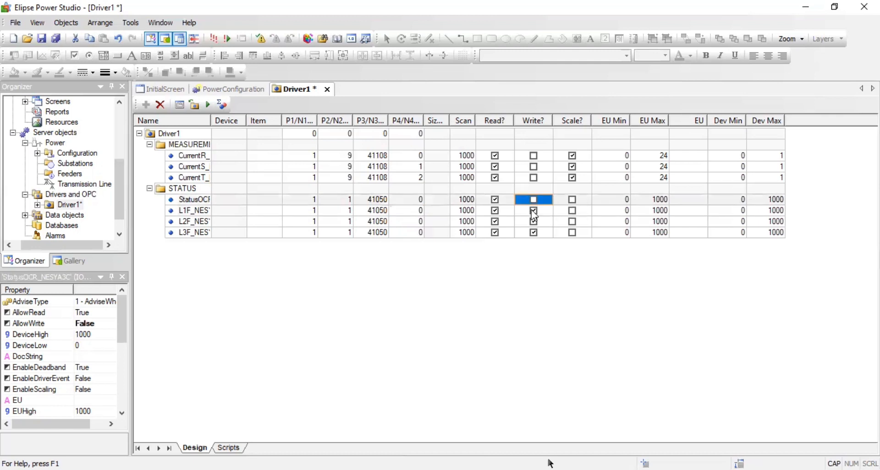
left_click(535, 211)
left_click(533, 222)
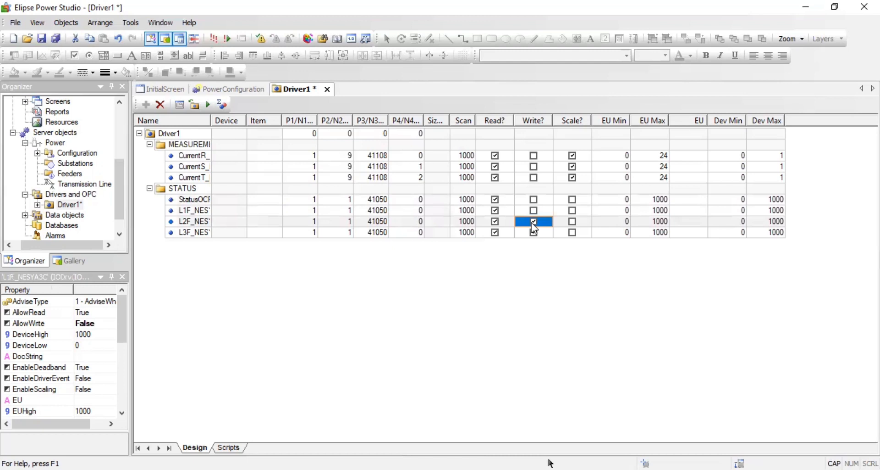
left_click(535, 233)
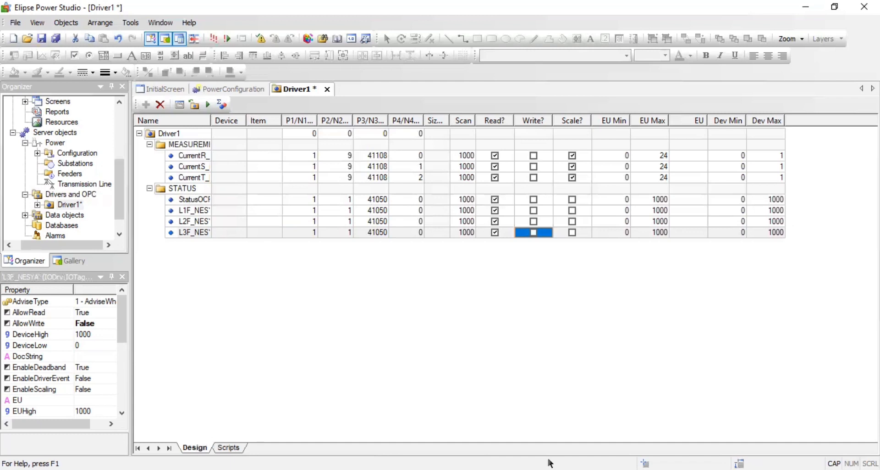
Add an OnRead script to the L3F_NESYA tag and enter Item("Relay ONOFF") as its body
key("ctrl+Page_Down")
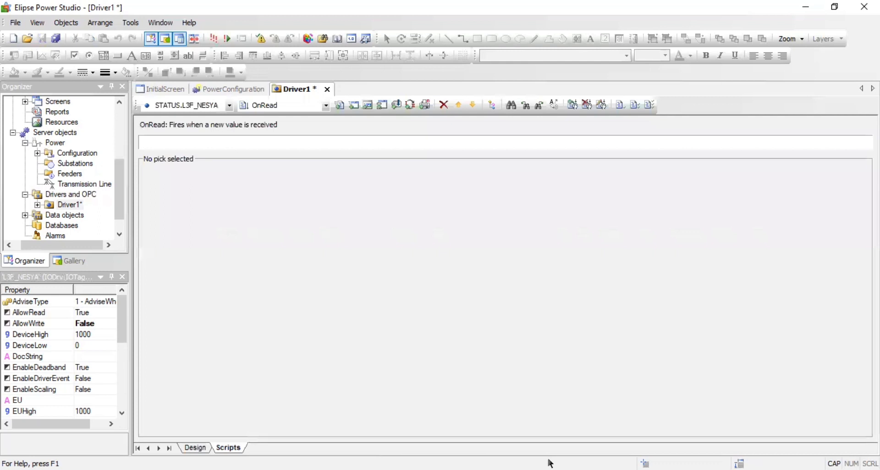
left_click(341, 106)
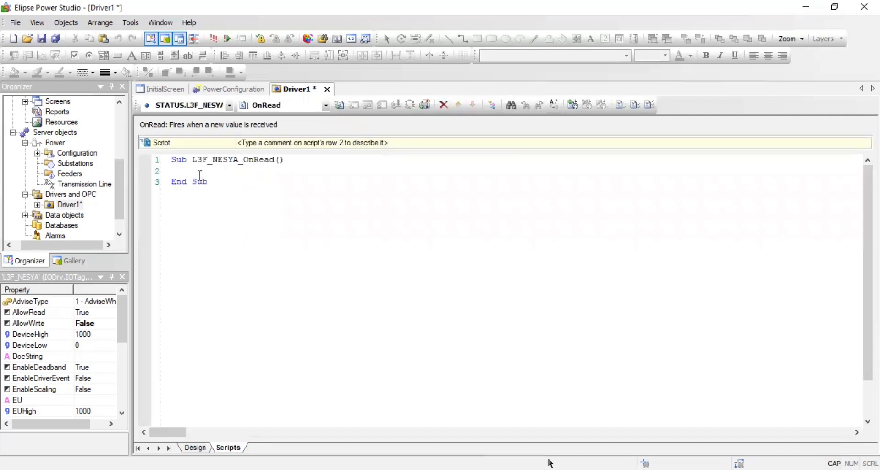
left_click(201, 174)
type("Item(\"")
key("Caps_Lock")
type("S")
key("Caps_Lock")
type("e")
type("lay")
key("Caps_Lock")
type("ONOFF\"")
key("BackSpace")
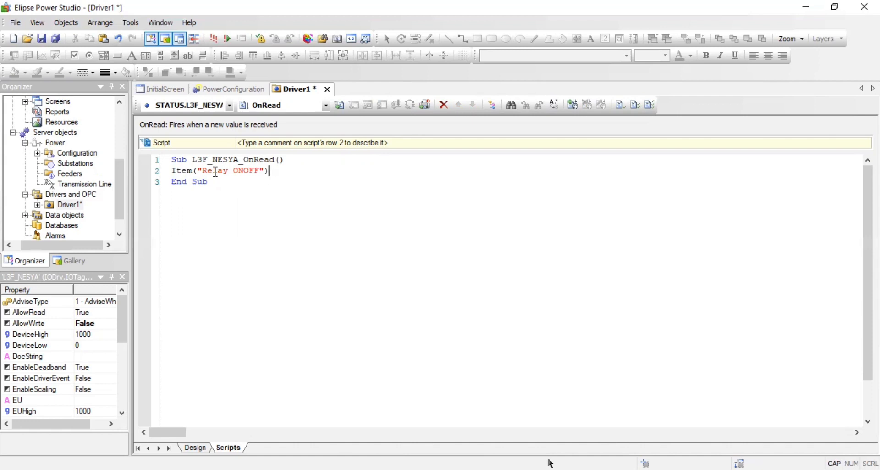
Complete the L3F_NESYA script line by assigning Value=1 to the item, and return to the driver's tag table
type(". v")
key("BackSpace")
key("Caps_Lock")
type("V")
key("Caps_Lock")
type("alue=1")
left_click(194, 447)
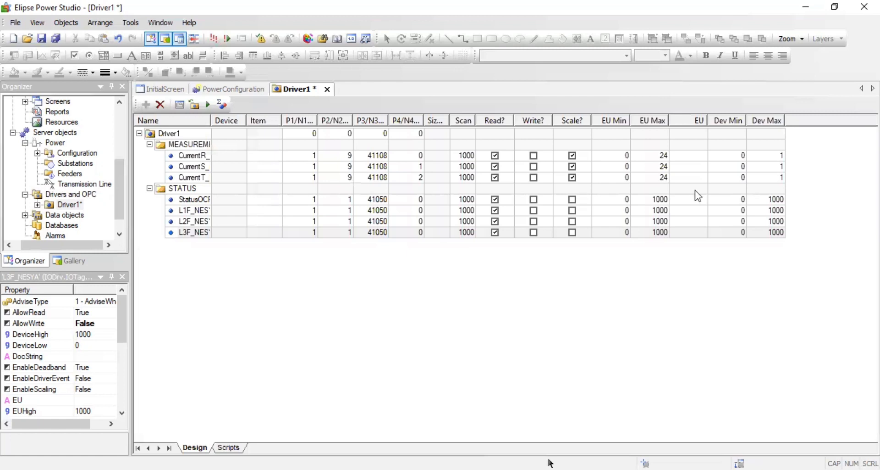
Try the driver's communication by switching it on and off, and check its tag count
left_click(206, 105)
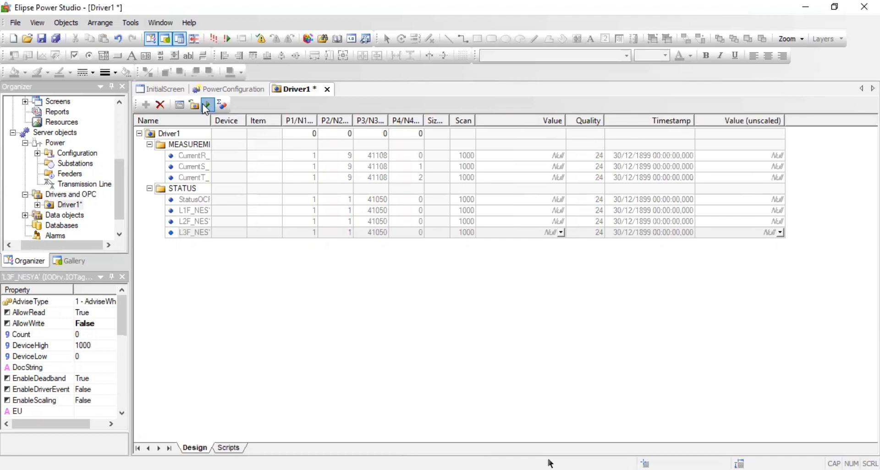
left_click(207, 105)
left_click(223, 105)
left_click(208, 105)
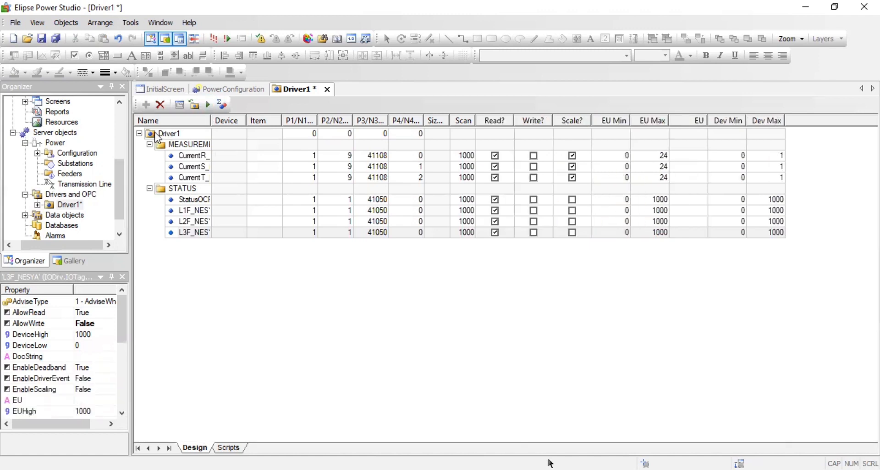
left_click(223, 105)
Insert a new I/O tag directly under Driver1, outside the MEASUREMENT and STATUS folders
left_click(172, 134)
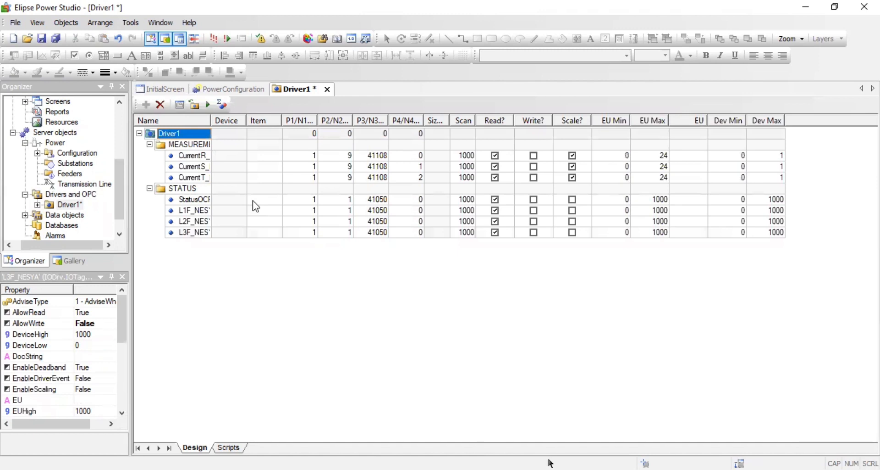
right_click(311, 202)
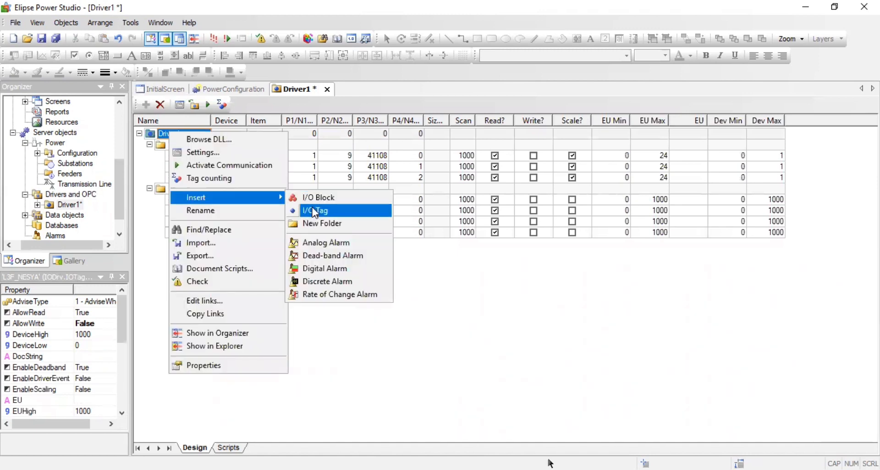
left_click(315, 211)
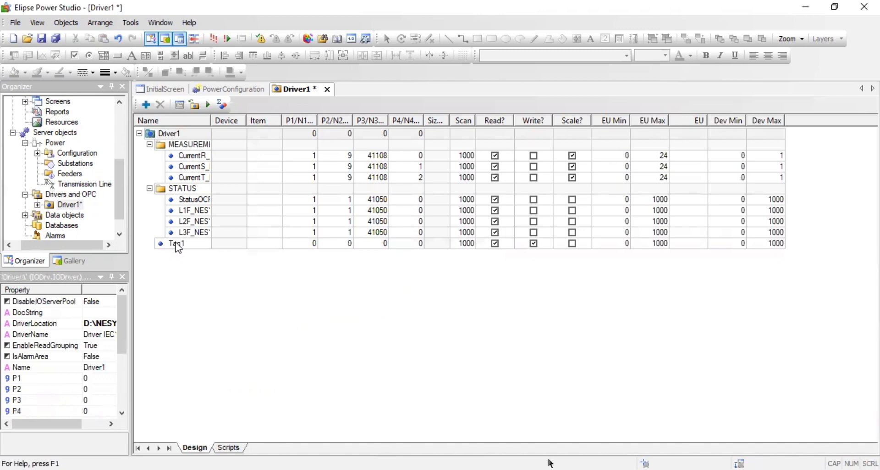
Rename the new I/O tag under Driver1 as RelayONOFF
right_click(177, 244)
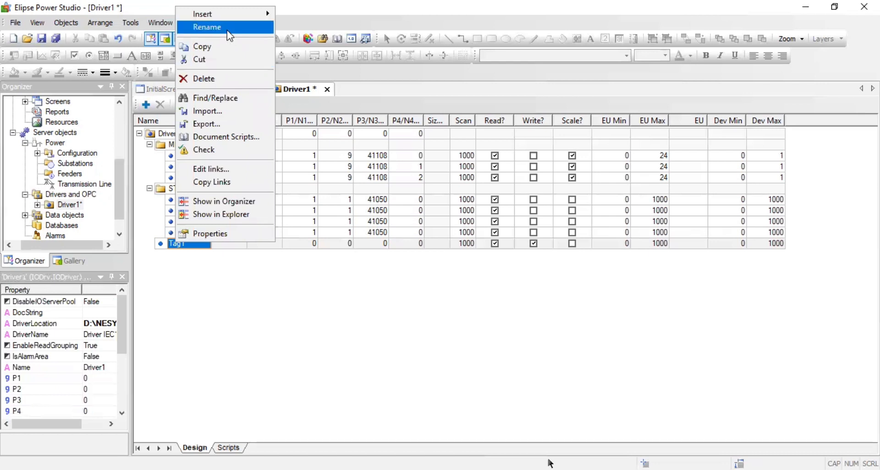
left_click(228, 29)
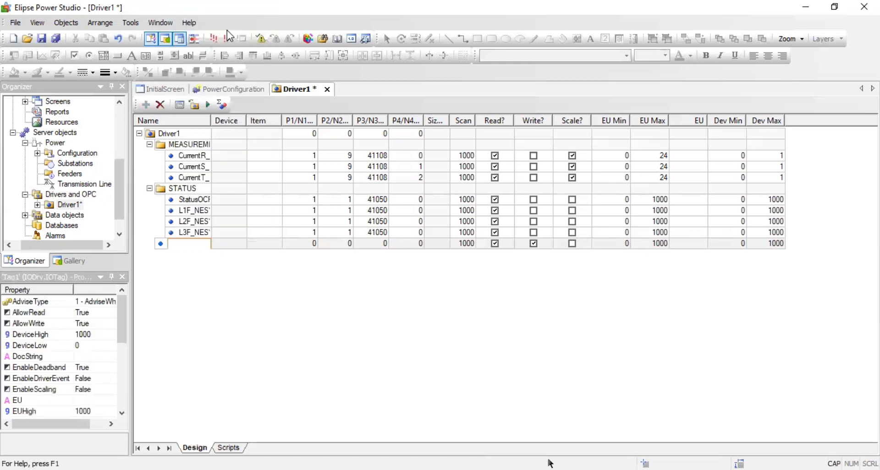
type("Re")
key("BackSpace")
key("BackSpace")
type("r")
key("BackSpace")
key("Caps_Lock")
type("Re")
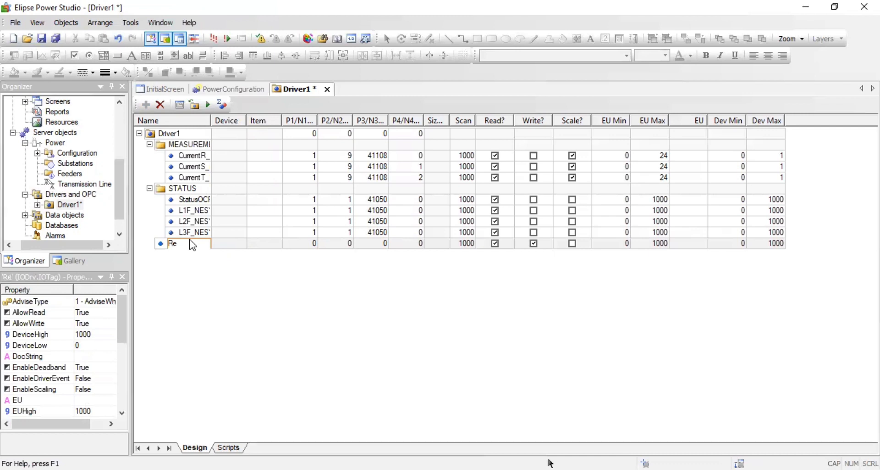
type("lay")
key("Caps_Lock")
type("ONOFF")
Set the RelayONOFF tag's P1 to 1 and P2 to 323, and disable reading for it
left_click(313, 247)
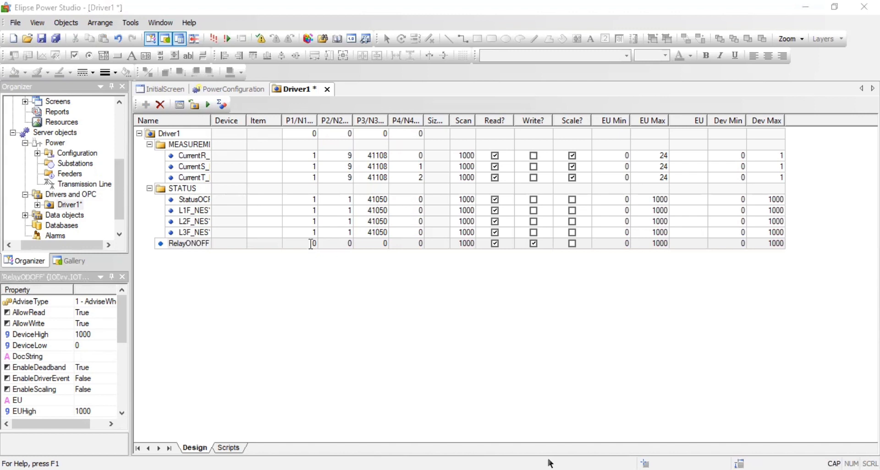
type("1")
key("Tab")
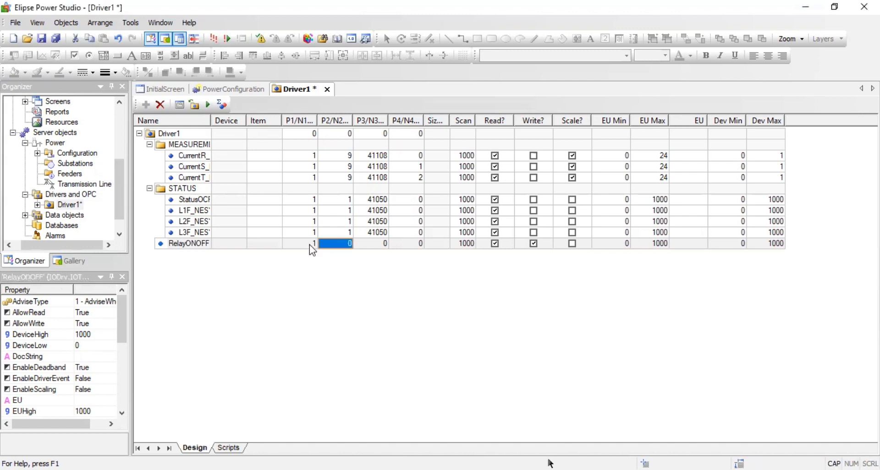
type("323")
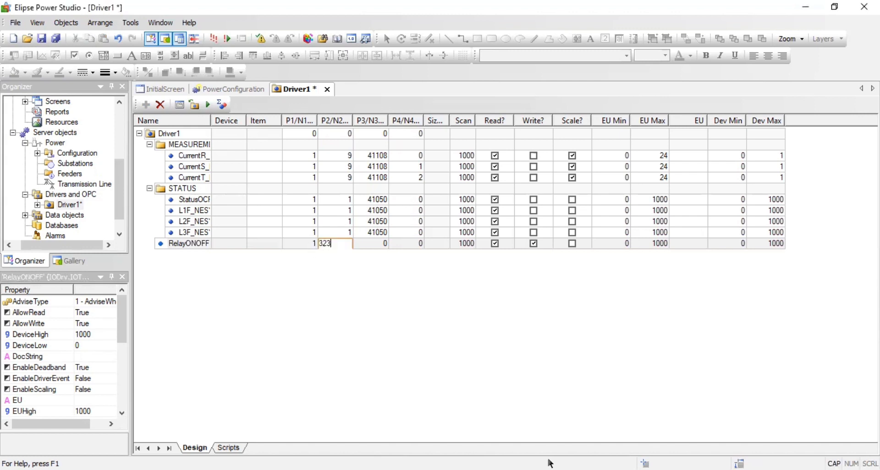
key("Tab")
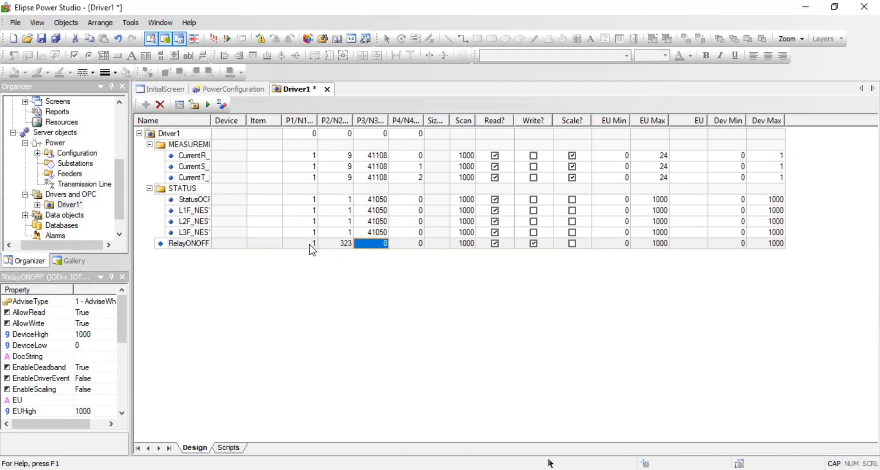
key("Tab")
key("Tab")
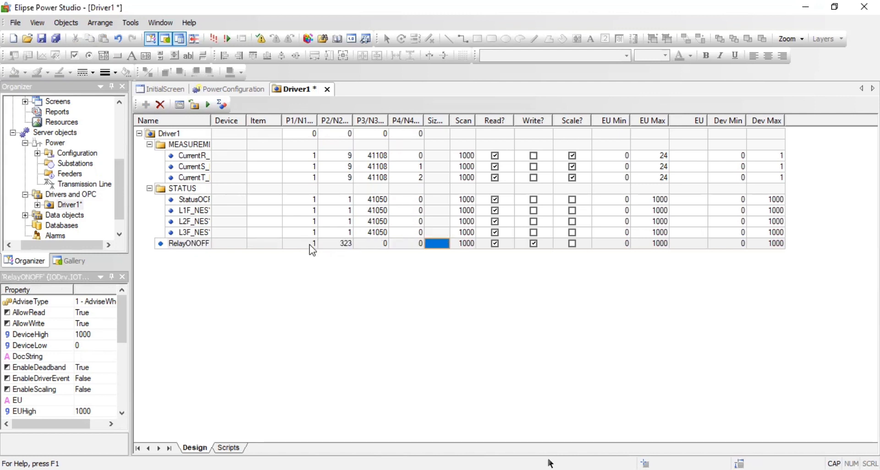
key("Tab")
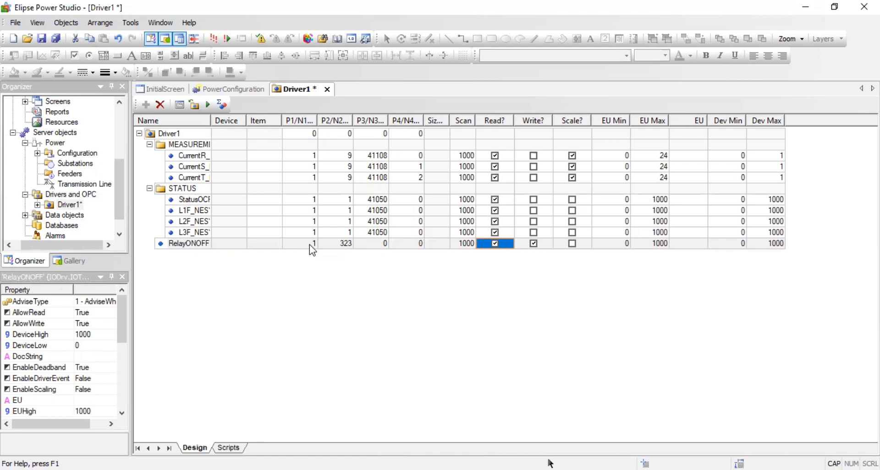
left_click(496, 246)
Add an OnRead script to the RelayONOFF tag with the body Item("Relay ONOFF").Value=1
left_click(229, 448)
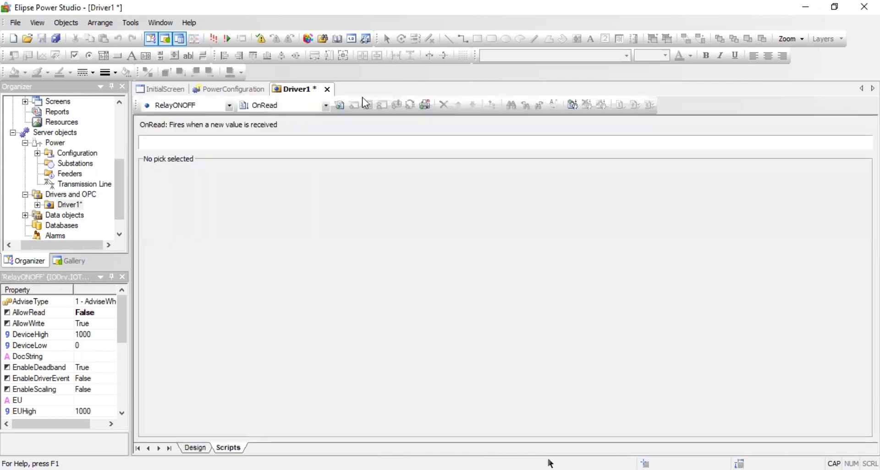
left_click(341, 106)
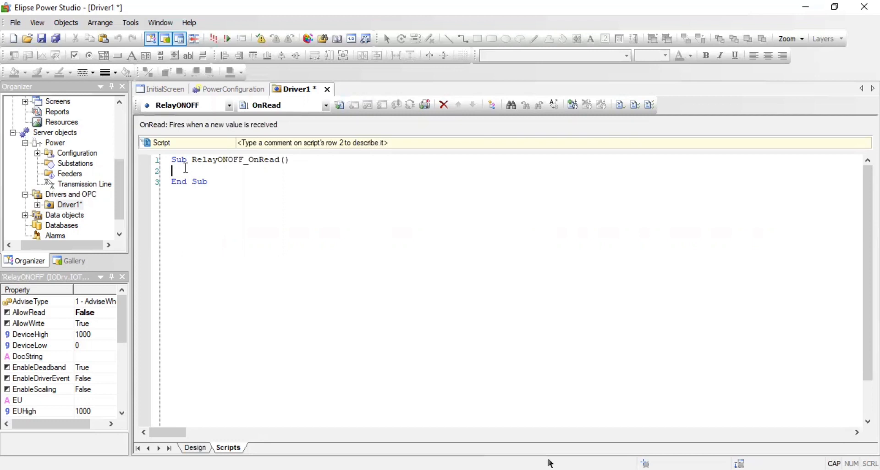
type("IF")
key("BackSpace")
key("Caps_Lock")
type("tem")
type("(\"Re")
type("l")
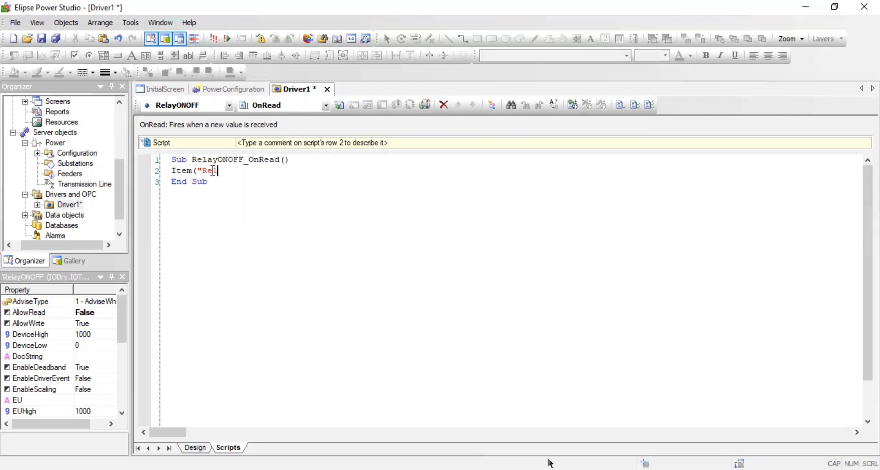
type("ay ONOFF\").Value")
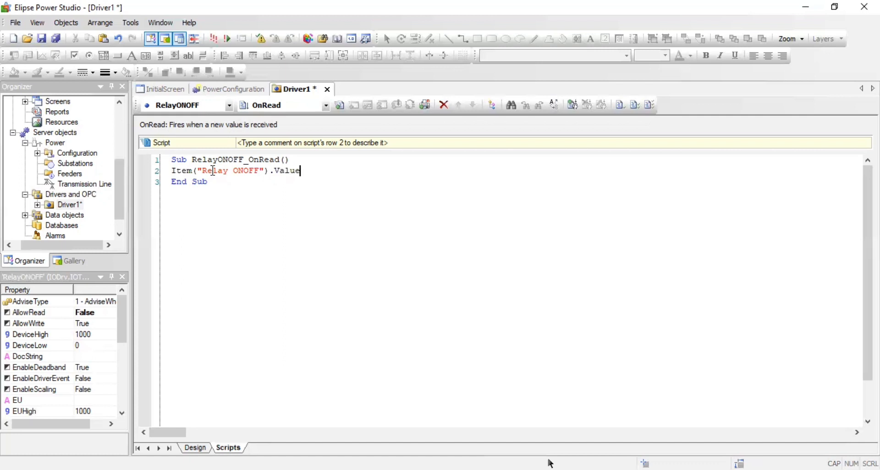
type("=1")
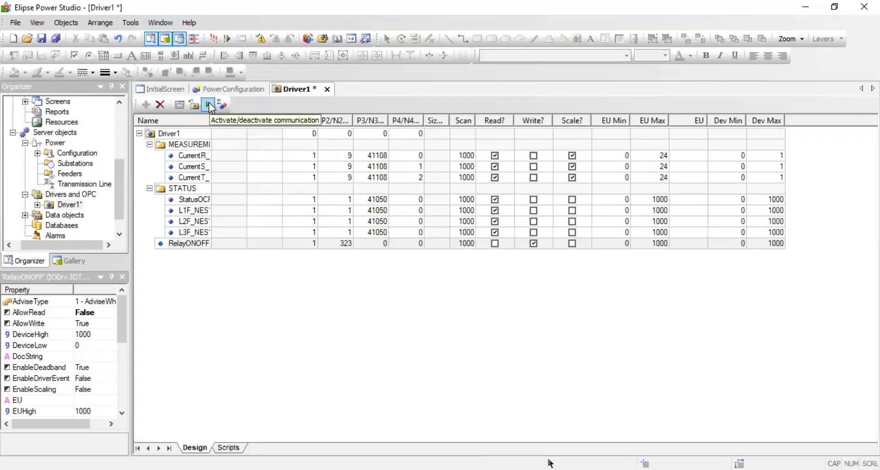
Activate Driver1's communication from its tag table
left_click(209, 105)
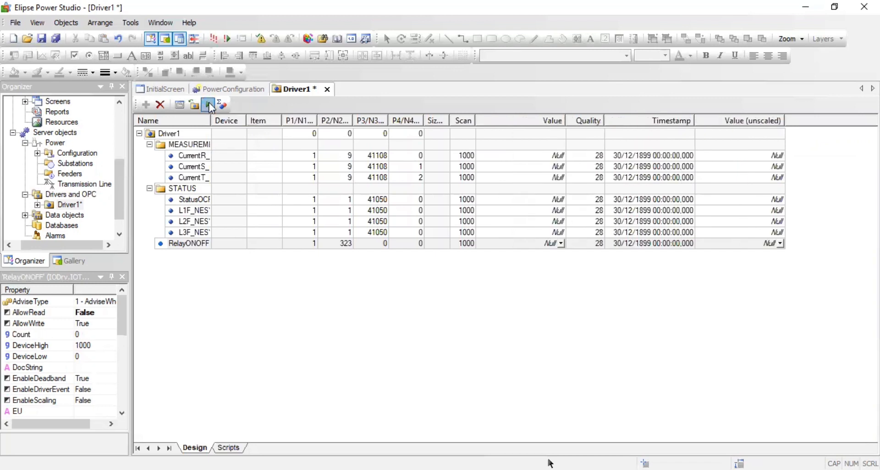